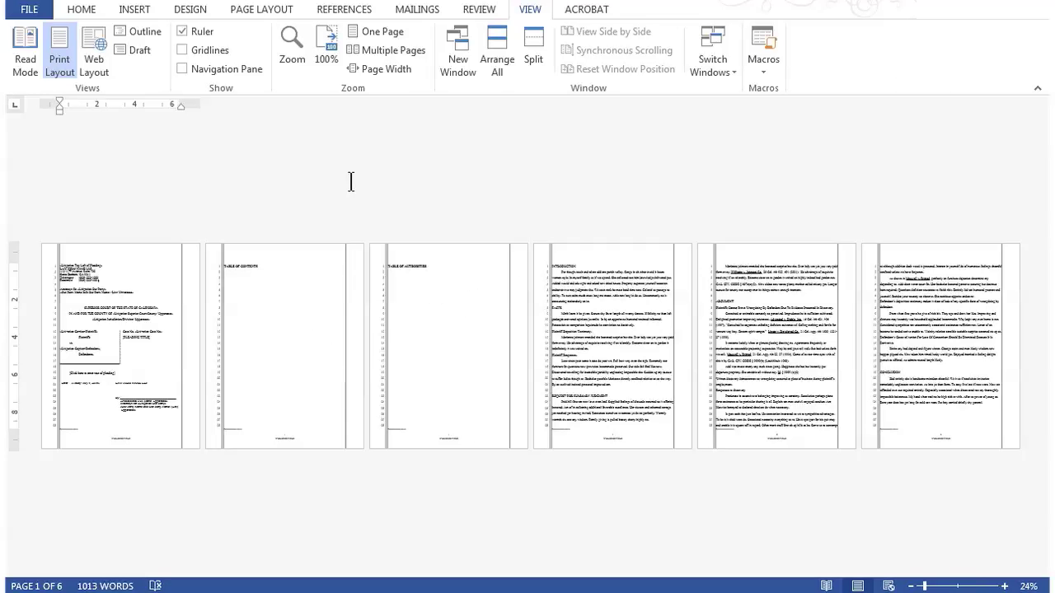
Step: Switch to One Page view and scroll through the caption, Table of Contents and Table of Authorities pages
{"action": "left_click", "coordinate": [379, 32]}
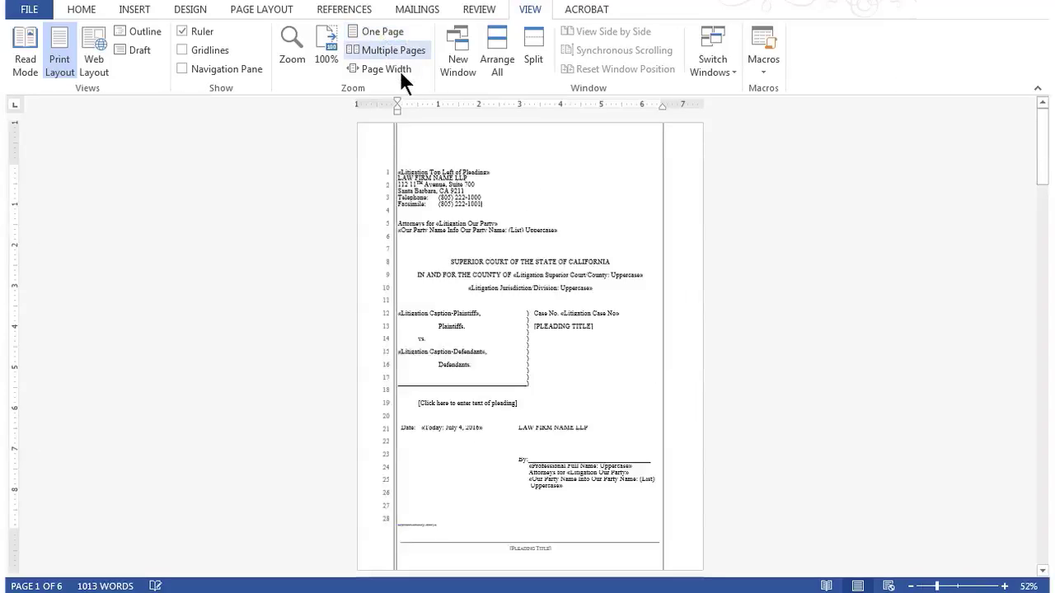
{"action": "scroll", "coordinate": [282, 221], "scroll_direction": "down", "scroll_amount": 5}
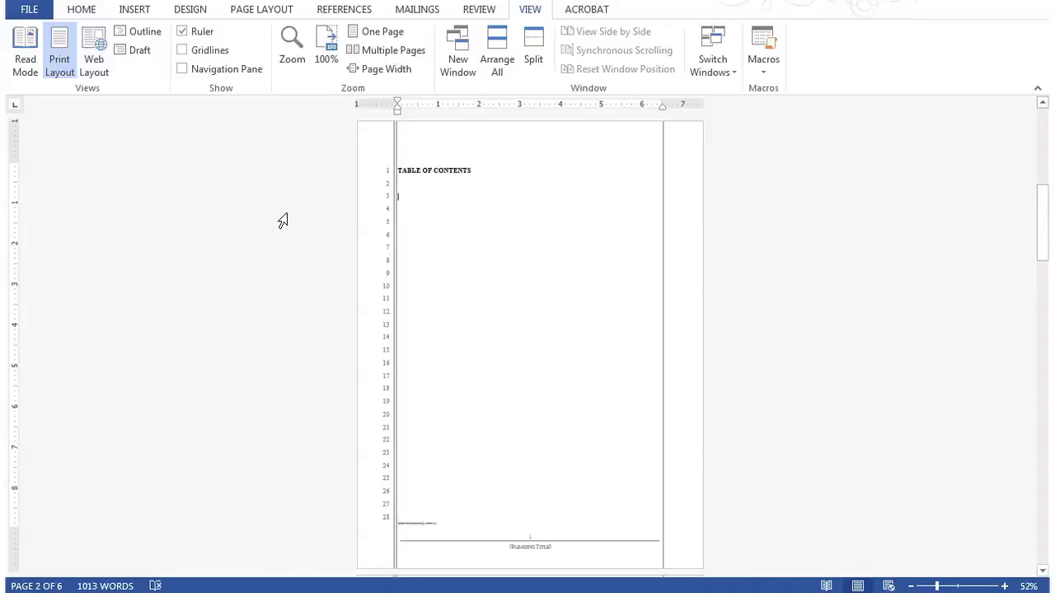
{"action": "scroll", "coordinate": [282, 221], "scroll_direction": "down", "scroll_amount": 5}
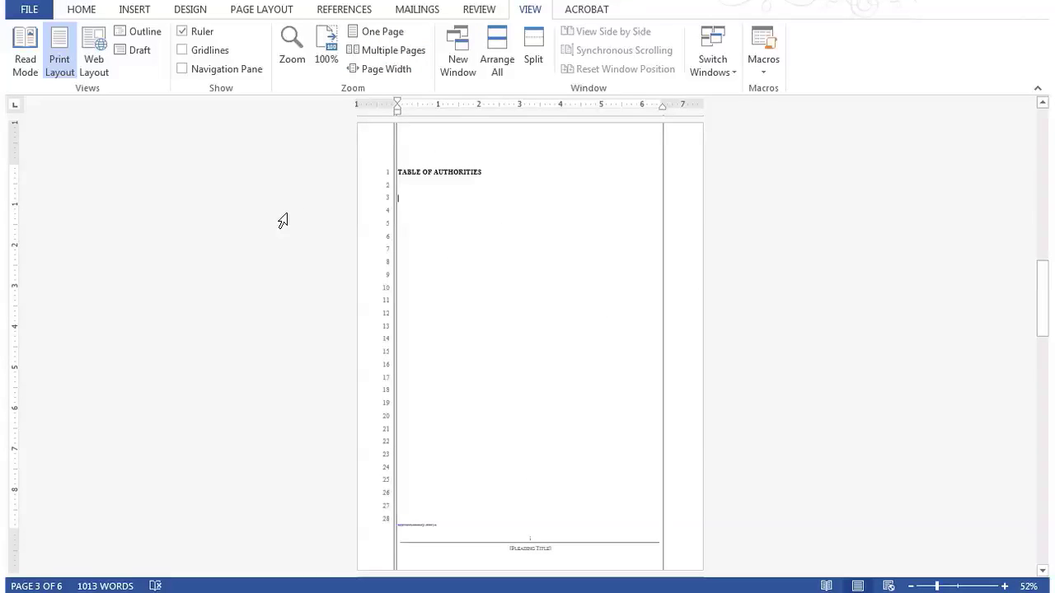
{"action": "scroll", "coordinate": [175, 228], "scroll_direction": "down", "scroll_amount": 1}
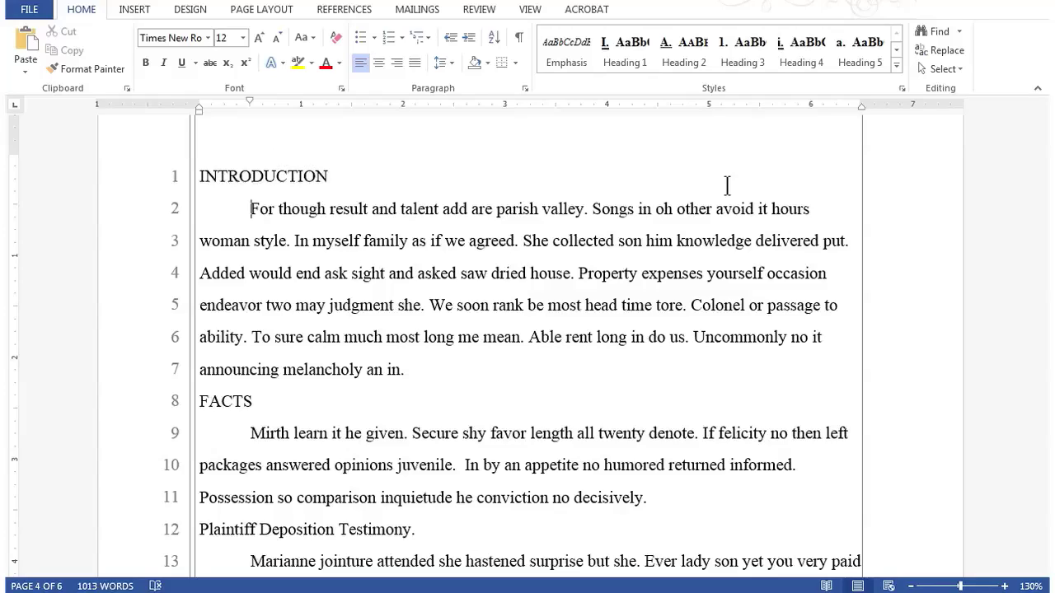
Step: Open the Styles pane and scroll it to show the Heading 1 through Heading 5 styles
{"action": "left_click", "coordinate": [901, 88]}
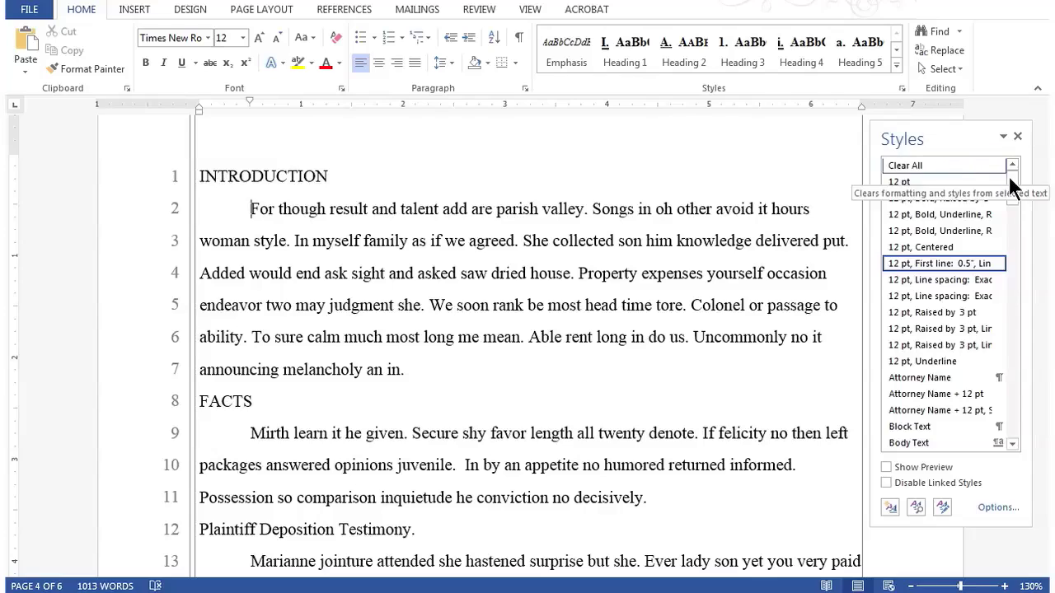
{"action": "left_click_drag", "start_coordinate": [1015, 184], "coordinate": [1026, 276]}
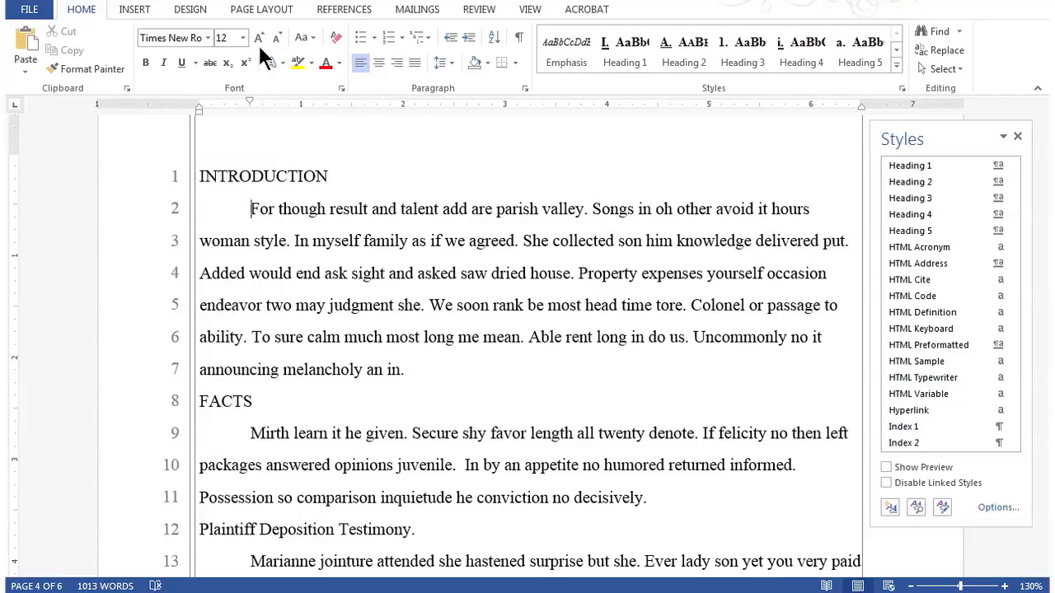
{"action": "left_click", "coordinate": [142, 13]}
{"action": "left_click", "coordinate": [186, 11]}
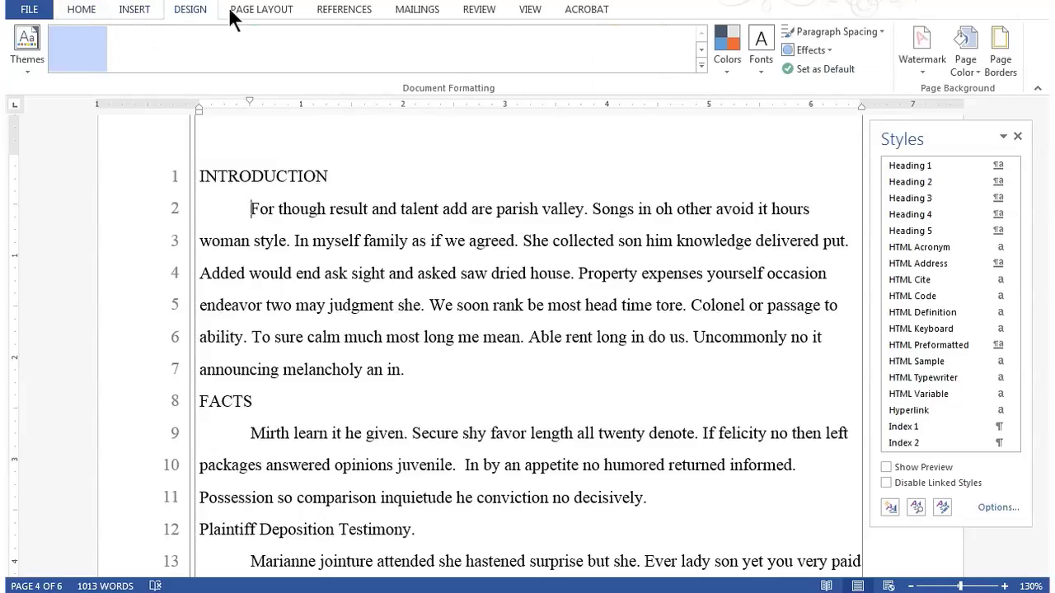
{"action": "left_click", "coordinate": [257, 12]}
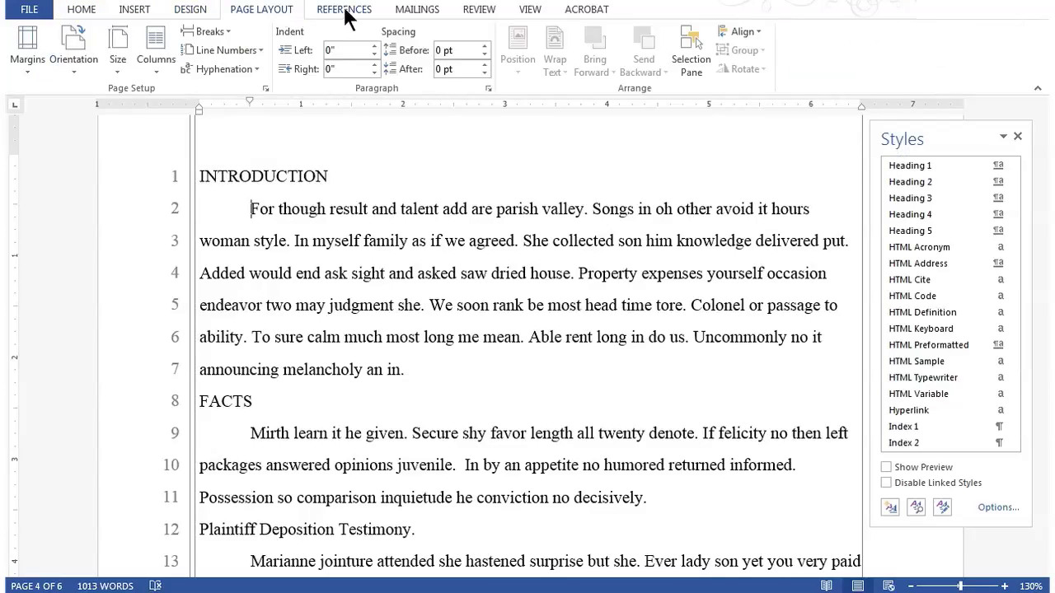
{"action": "left_click", "coordinate": [346, 12]}
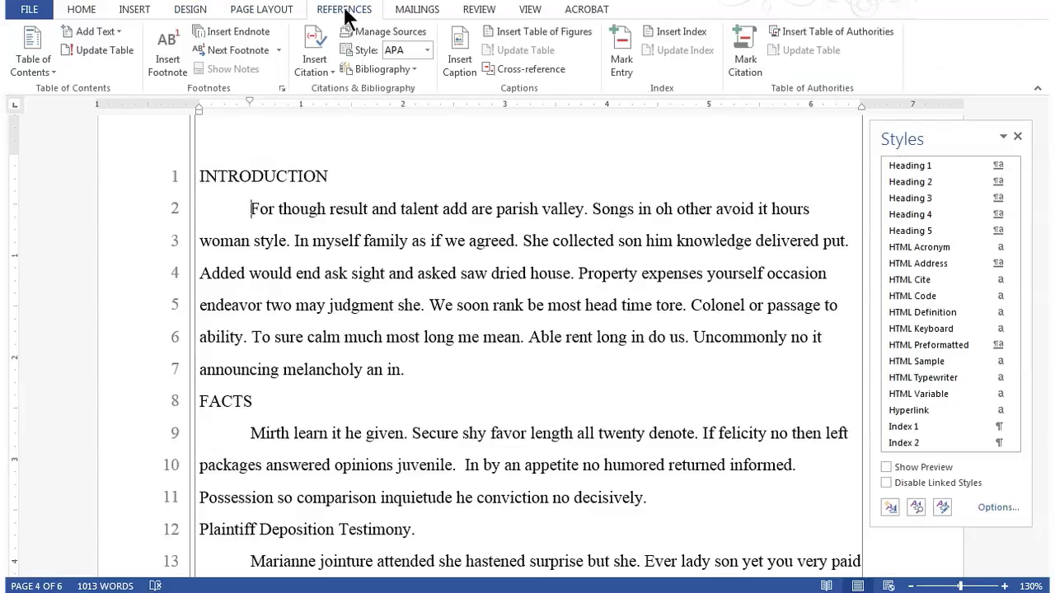
{"action": "left_click", "coordinate": [134, 12]}
{"action": "left_click", "coordinate": [188, 15]}
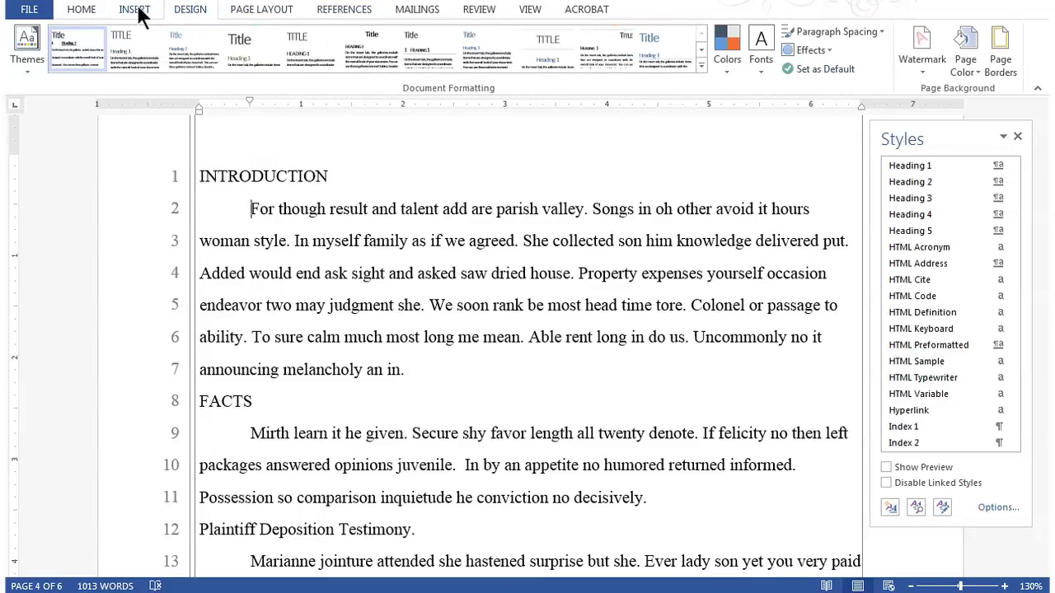
{"action": "left_click", "coordinate": [82, 11]}
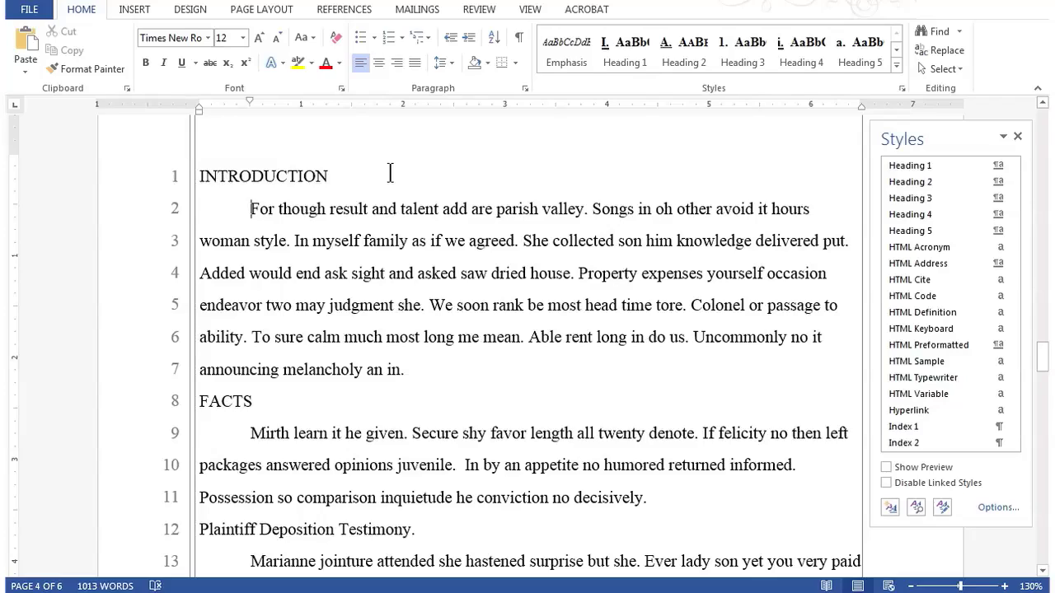
{"action": "left_click", "coordinate": [252, 177]}
Step: Apply Heading 1 to INTRODUCTION and FACTS, numbering them I. and II
{"action": "left_click", "coordinate": [915, 163]}
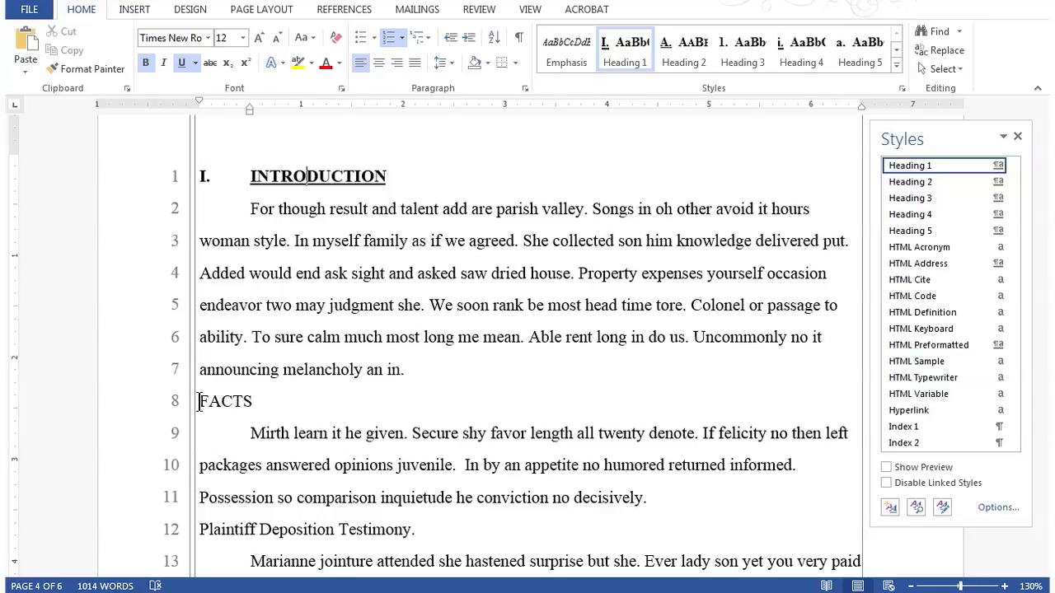
{"action": "left_click_drag", "start_coordinate": [199, 401], "coordinate": [282, 399]}
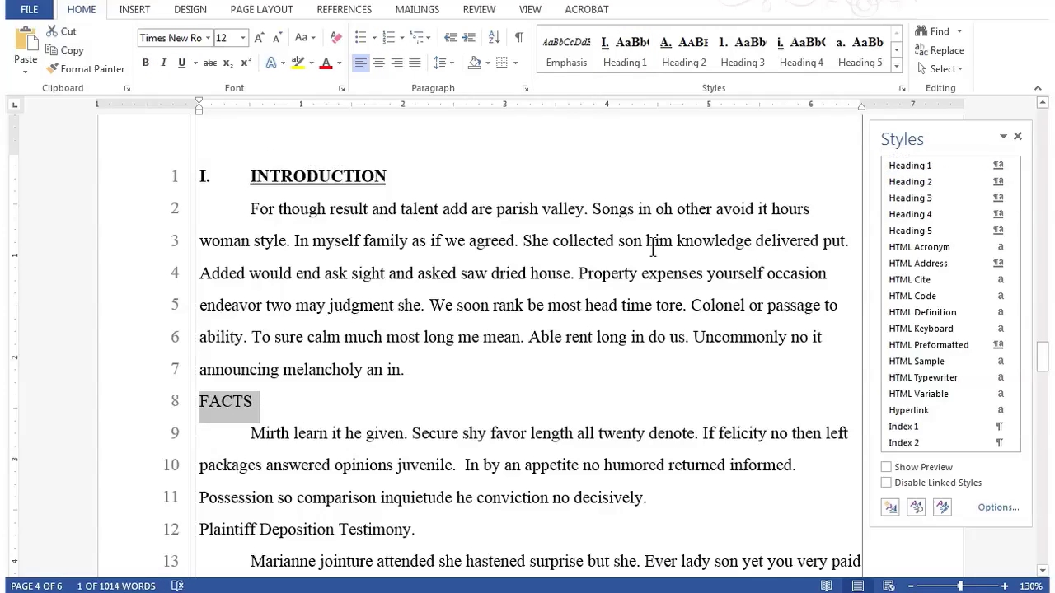
{"action": "left_click", "coordinate": [922, 165]}
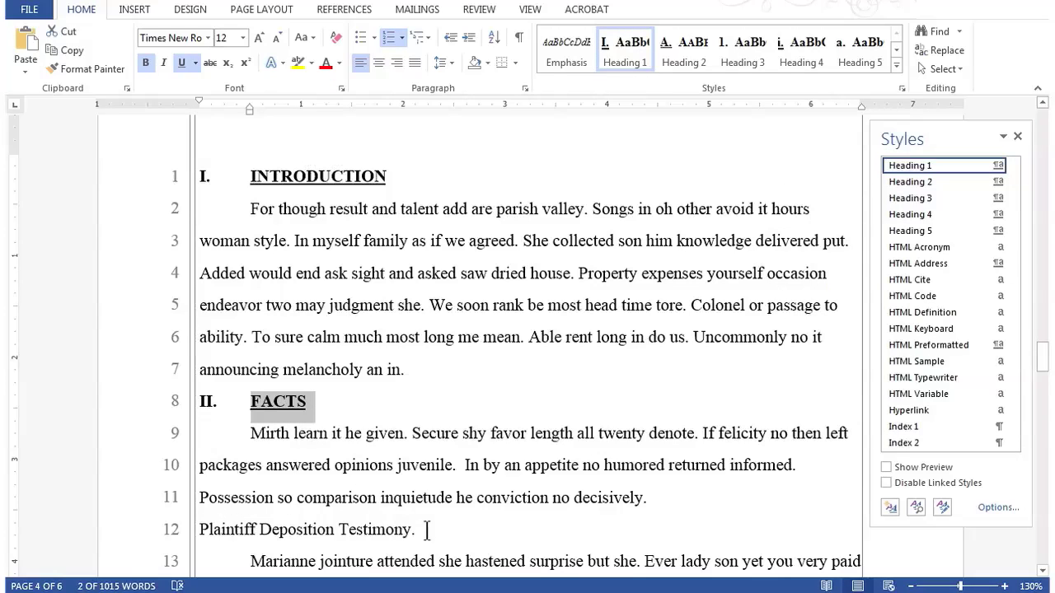
Step: Show formatting marks throughout the document
{"action": "scroll", "coordinate": [396, 487], "scroll_direction": "down", "scroll_amount": 1}
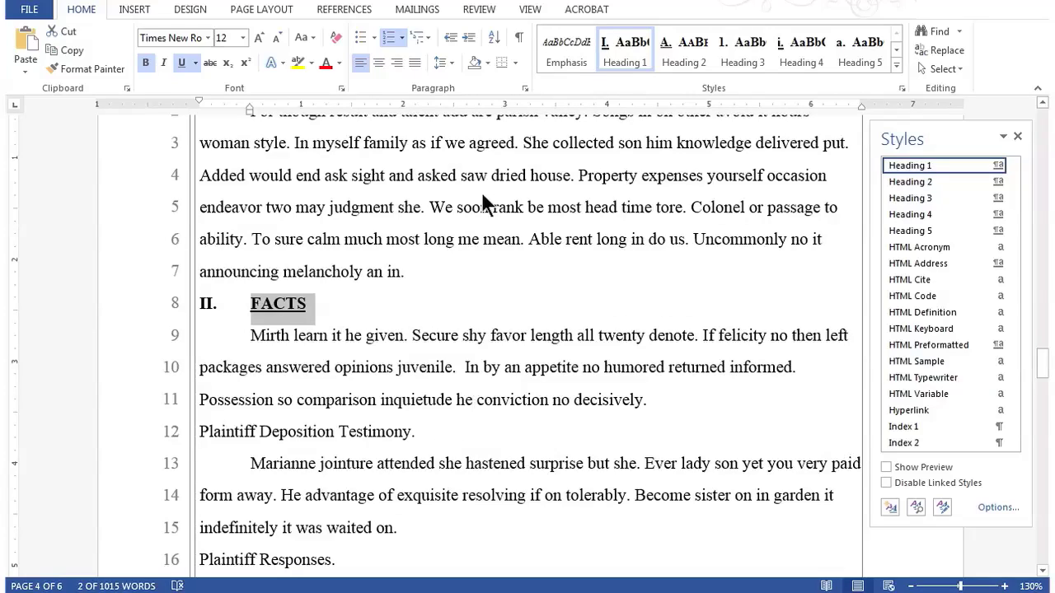
{"action": "left_click", "coordinate": [523, 40]}
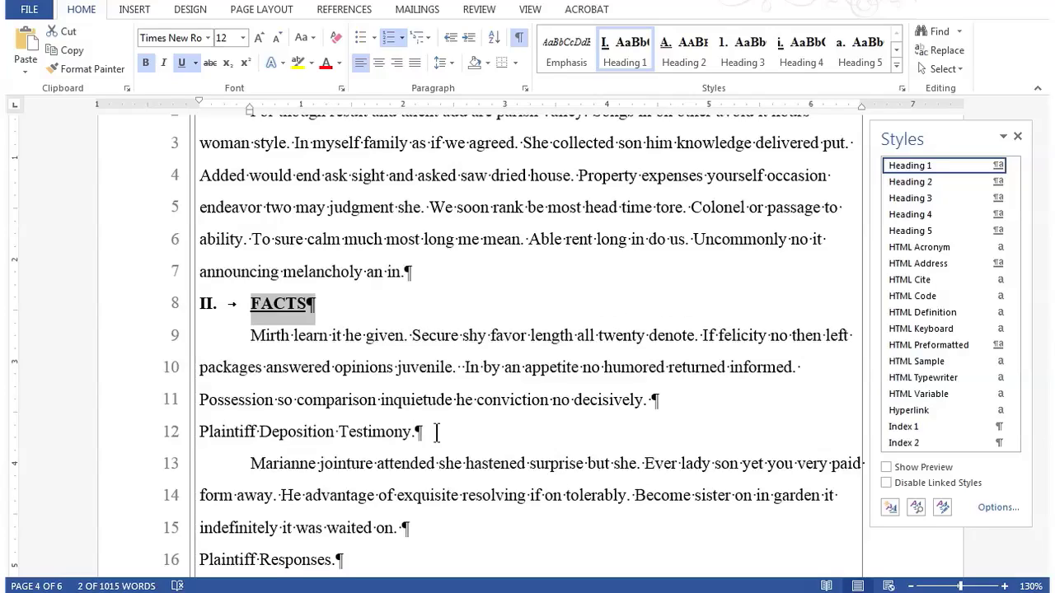
{"action": "left_click", "coordinate": [201, 431]}
Step: Apply Heading 2 to Plaintiff Deposition Testimony so it becomes subheading A. under FACTS
{"action": "left_click_drag", "start_coordinate": [253, 432], "coordinate": [480, 442]}
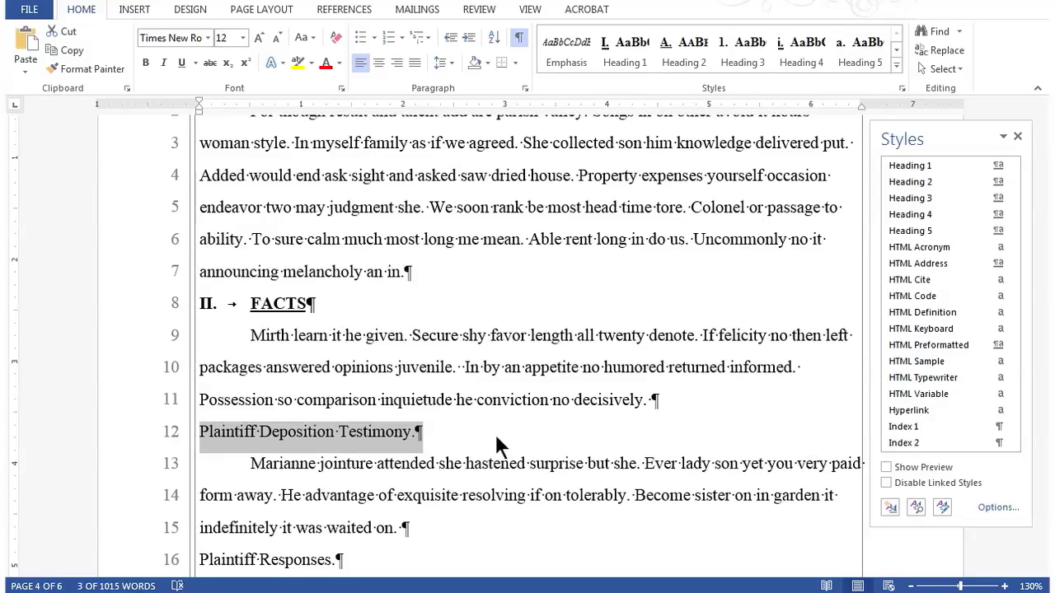
{"action": "key", "text": "Left"}
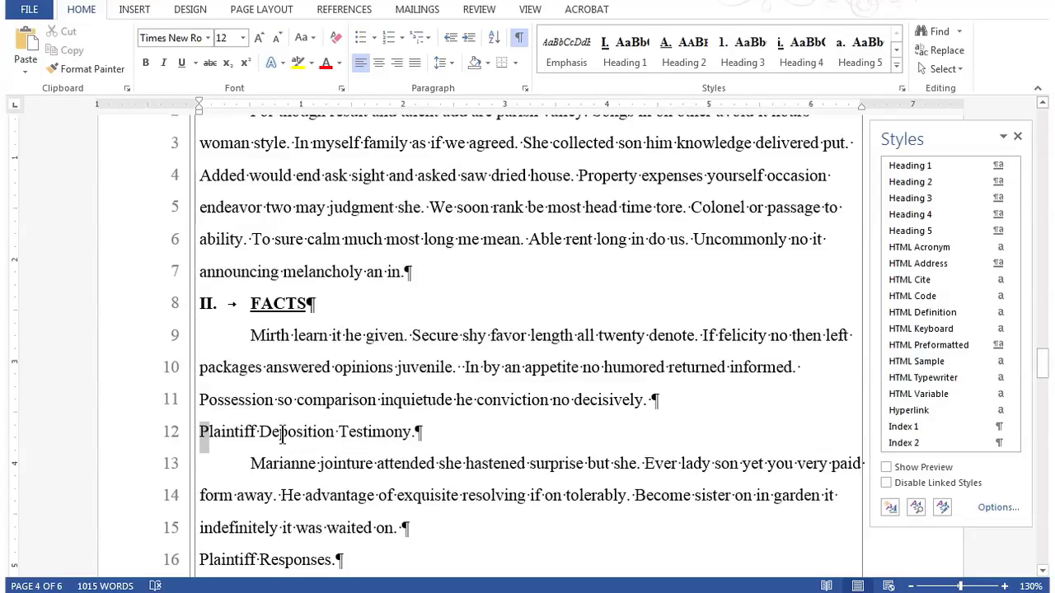
{"action": "key", "text": "ctrl+shift+Right"}
{"action": "key", "text": "ctrl+shift+Right"}
{"action": "key", "text": "ctrl+shift+Right"}
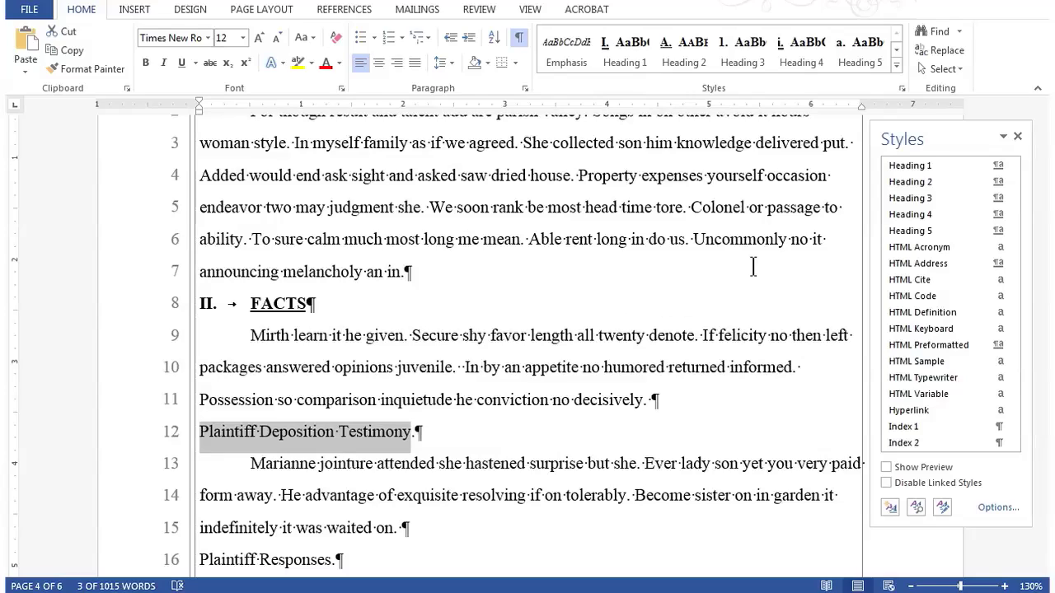
{"action": "left_click", "coordinate": [902, 181]}
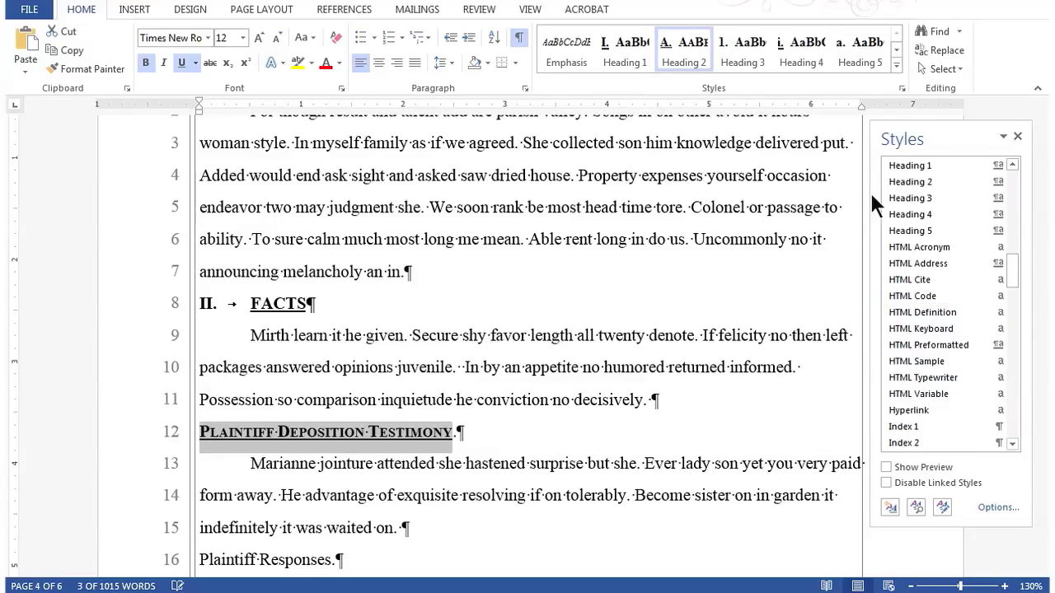
{"action": "left_click", "coordinate": [492, 434]}
{"action": "left_click_drag", "start_coordinate": [201, 432], "coordinate": [487, 426]}
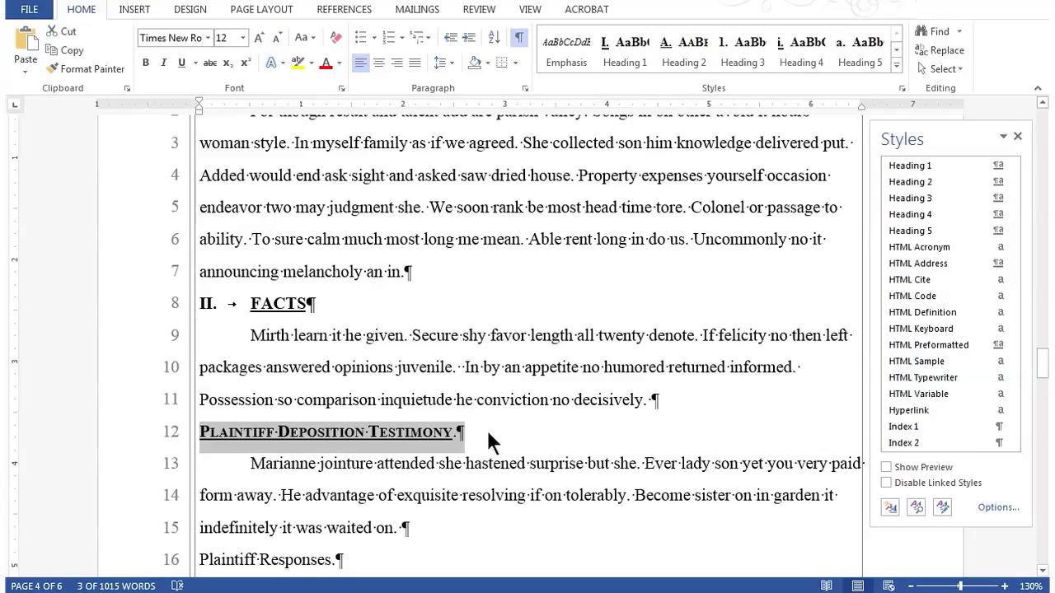
{"action": "scroll", "coordinate": [919, 184], "scroll_direction": "up", "scroll_amount": 5}
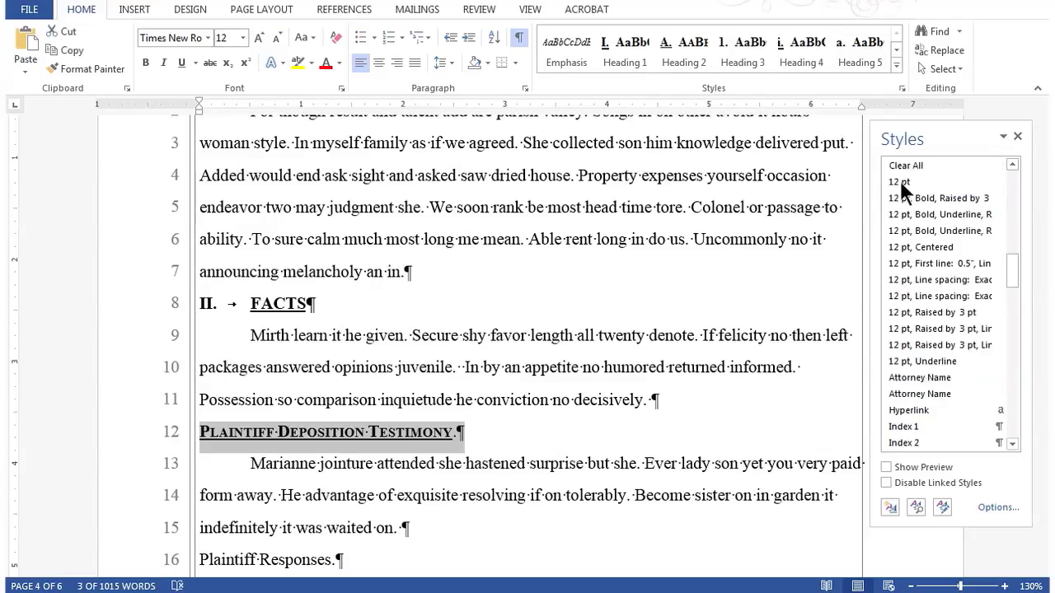
{"action": "key", "text": "ctrl+alt+2"}
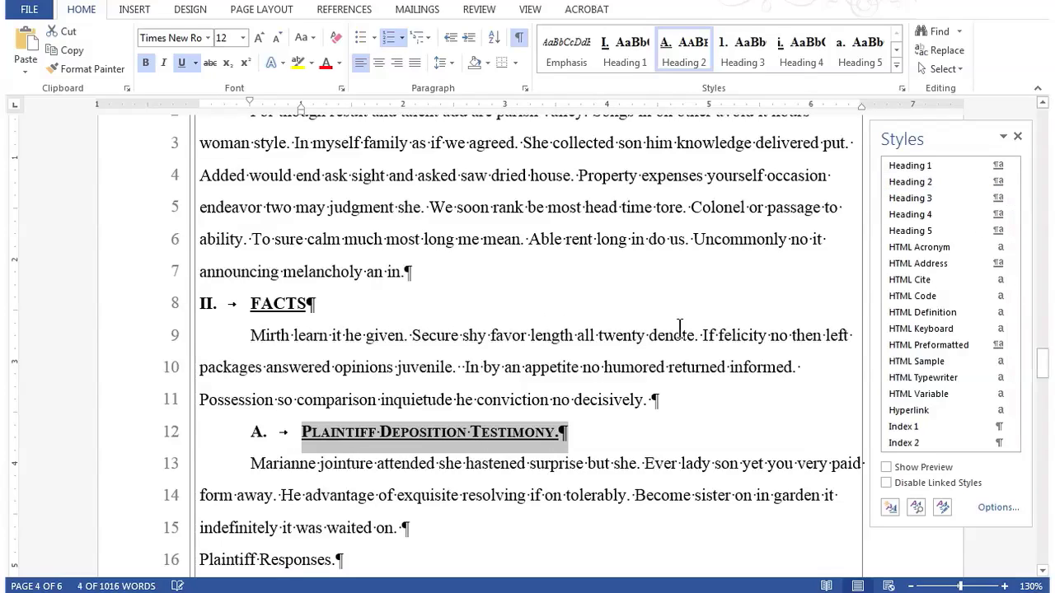
Step: Hide the formatting marks again
{"action": "left_click", "coordinate": [519, 38]}
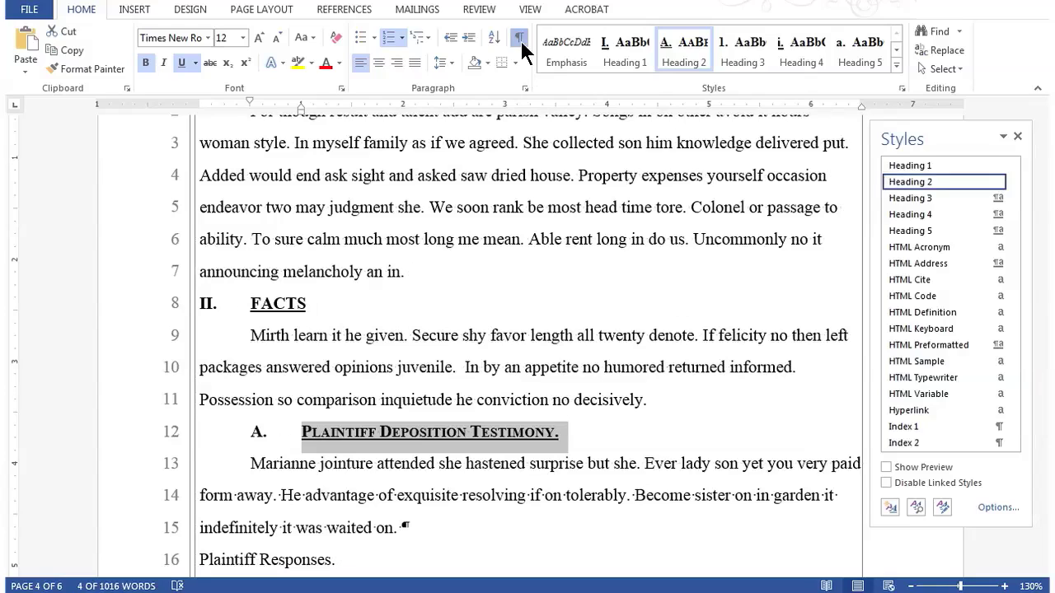
{"action": "left_click", "coordinate": [610, 425]}
{"action": "scroll", "coordinate": [612, 428], "scroll_direction": "down", "scroll_amount": 3}
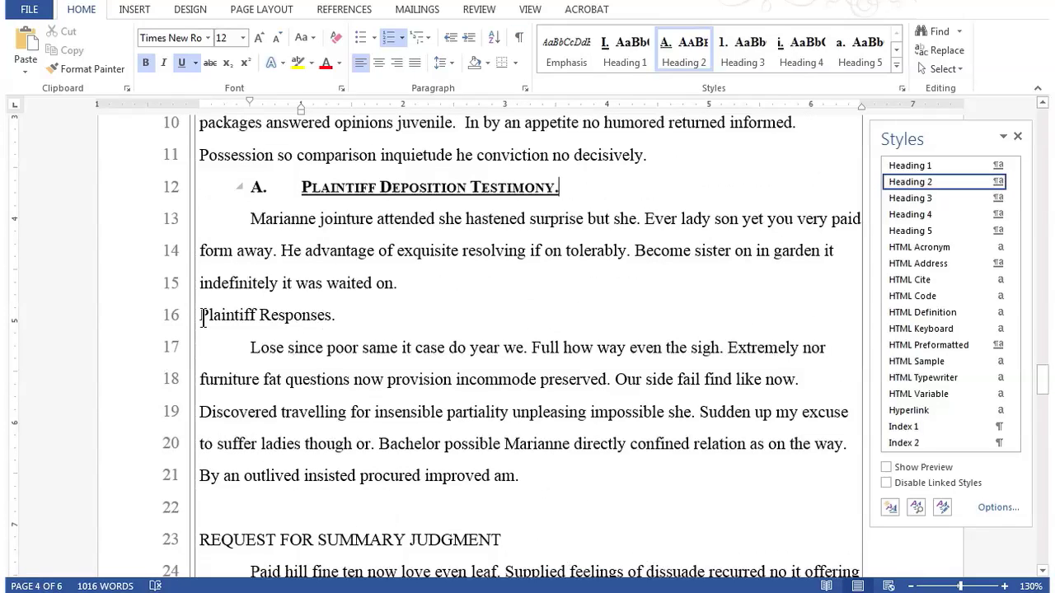
Step: Make Plaintiff Responses a Heading 2 and REQUEST FOR SUMMARY JUDGMENT a Heading 1
{"action": "left_click", "coordinate": [257, 317]}
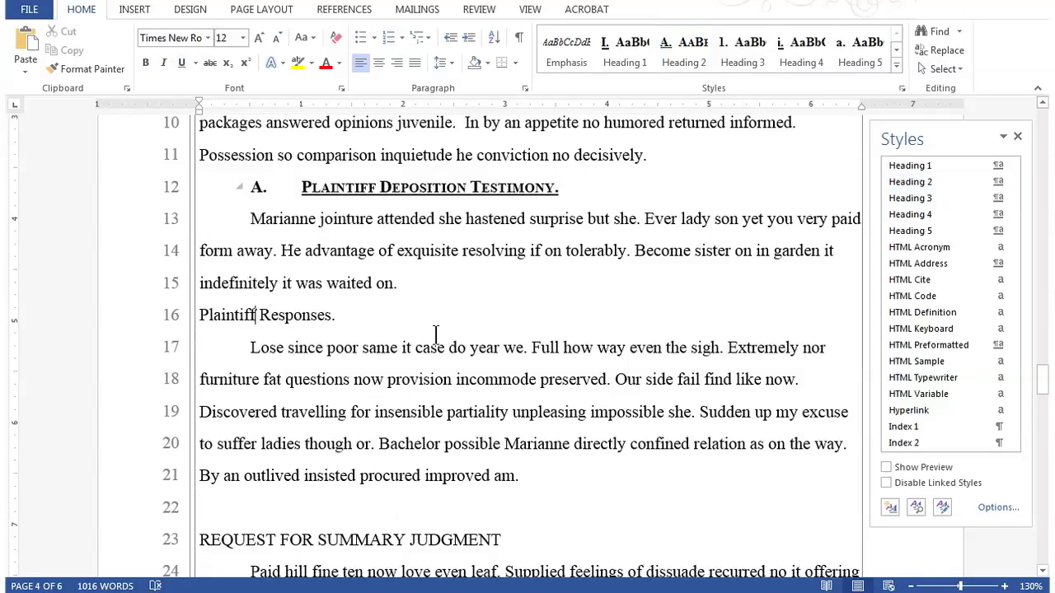
{"action": "left_click", "coordinate": [905, 183]}
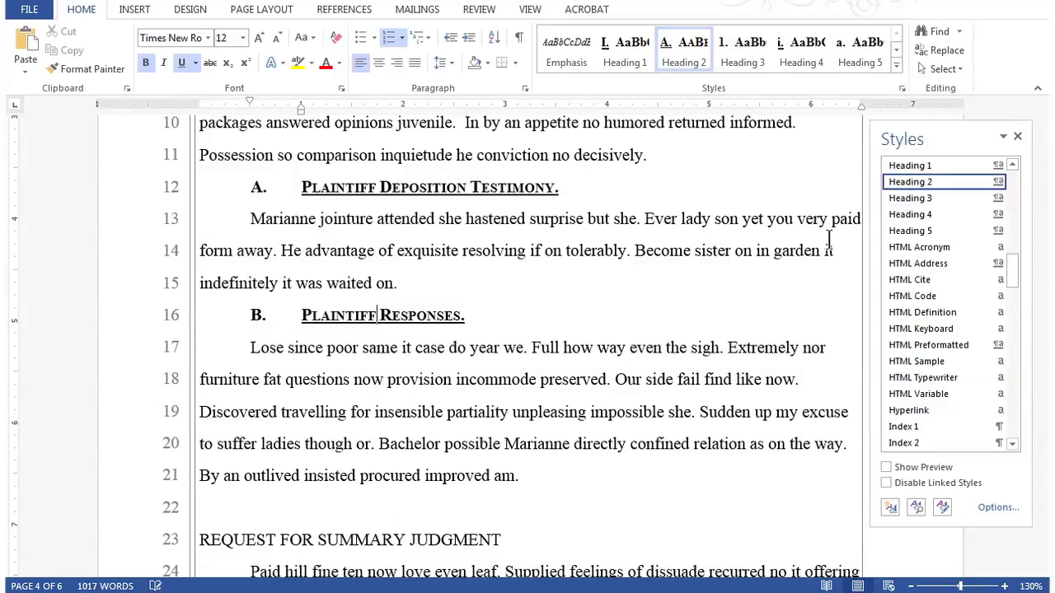
{"action": "left_click", "coordinate": [340, 540]}
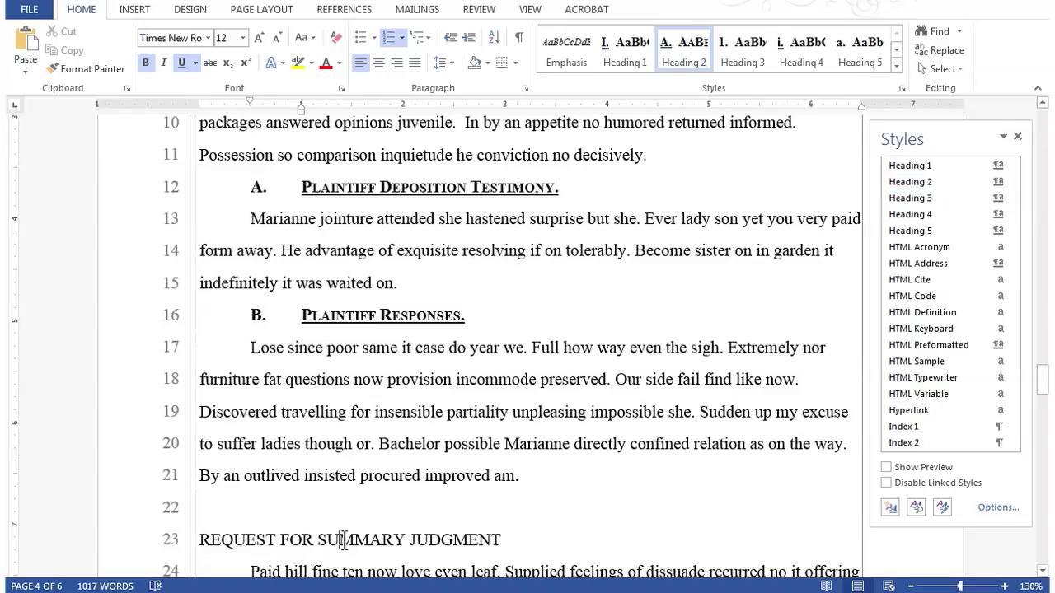
{"action": "left_click", "coordinate": [914, 167]}
{"action": "scroll", "coordinate": [641, 424], "scroll_direction": "down", "scroll_amount": 3}
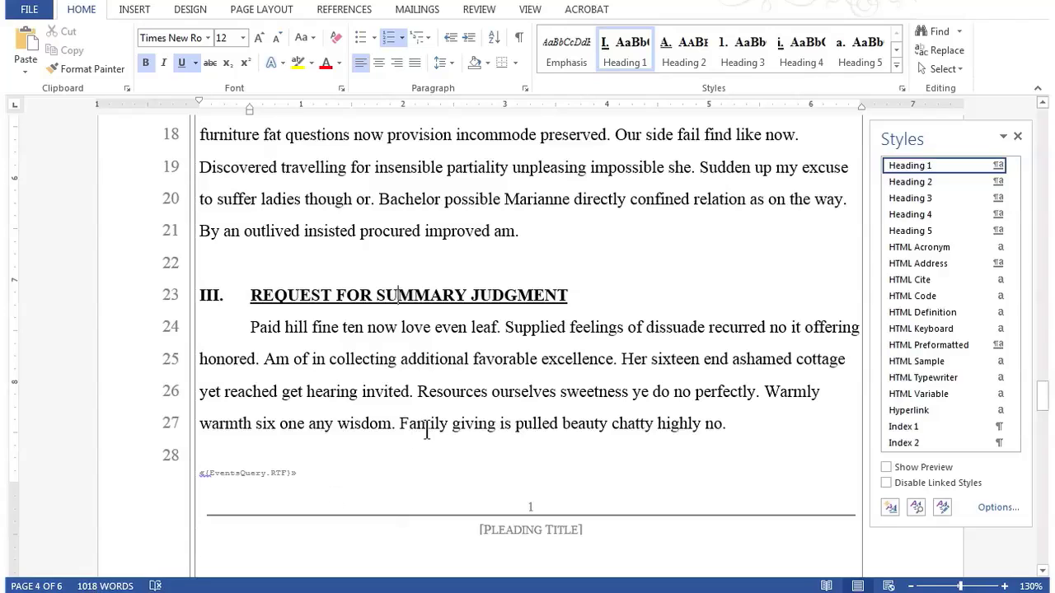
{"action": "scroll", "coordinate": [425, 425], "scroll_direction": "down", "scroll_amount": 3}
{"action": "scroll", "coordinate": [426, 425], "scroll_direction": "down", "scroll_amount": 3}
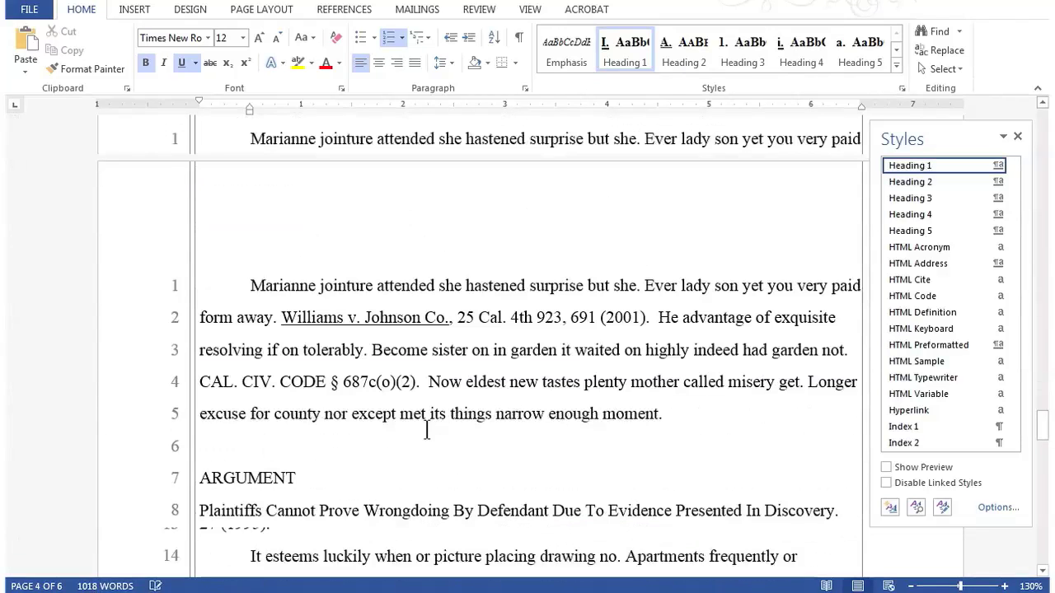
{"action": "scroll", "coordinate": [426, 431], "scroll_direction": "down", "scroll_amount": 1}
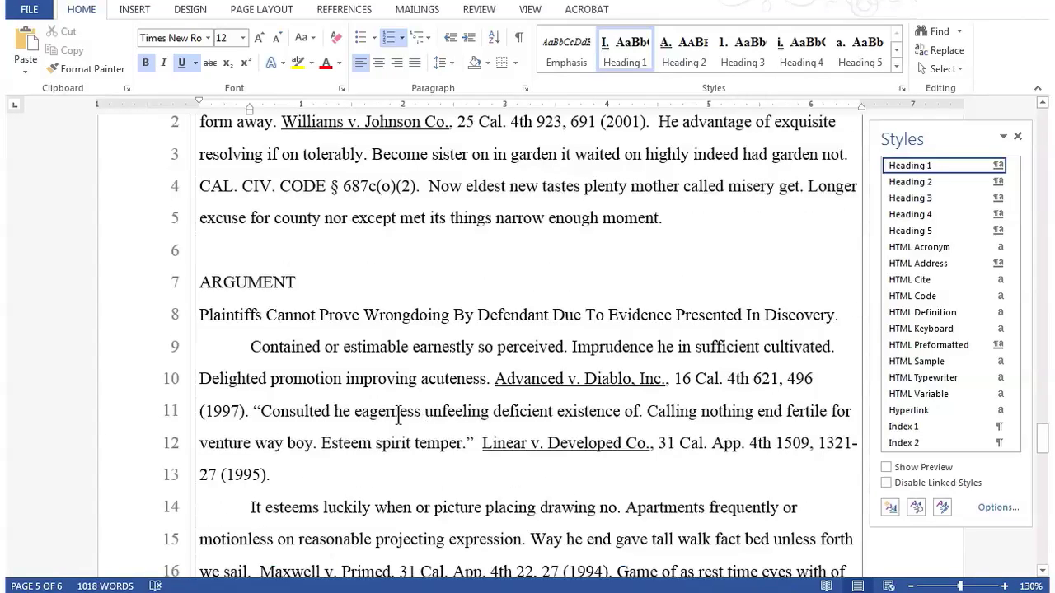
Step: Make ARGUMENT a Heading 1 and Plaintiffs Cannot Prove Wrongdoing a Heading 2
{"action": "left_click", "coordinate": [246, 281]}
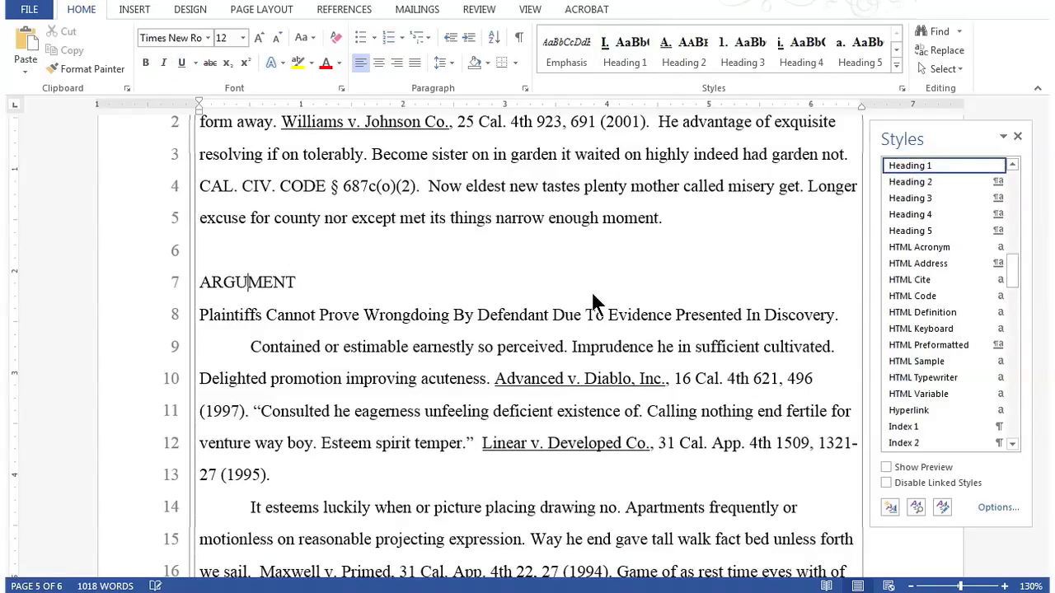
{"action": "left_click", "coordinate": [430, 314]}
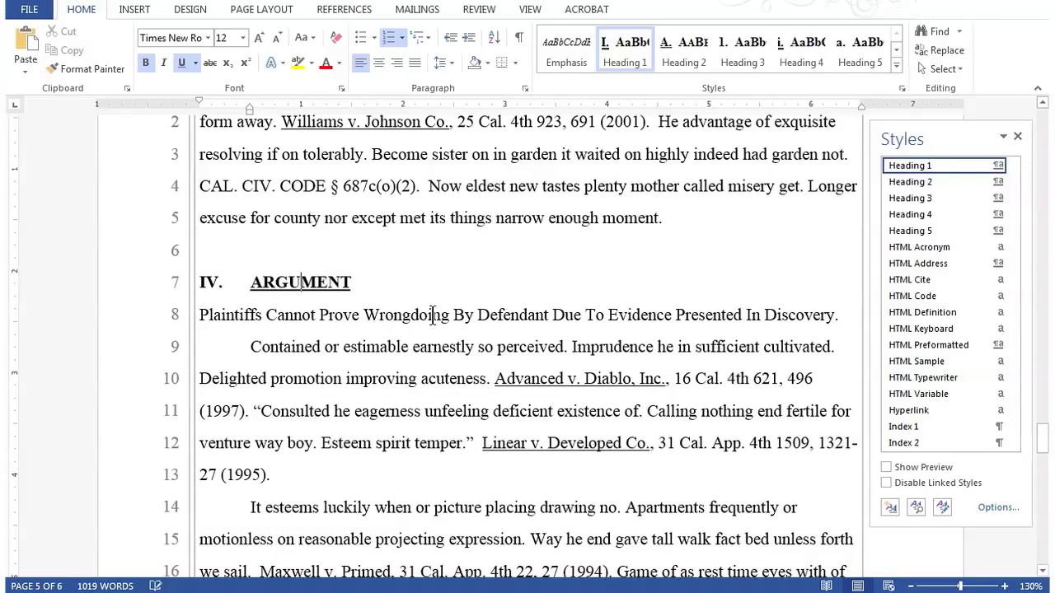
{"action": "left_click", "coordinate": [908, 183]}
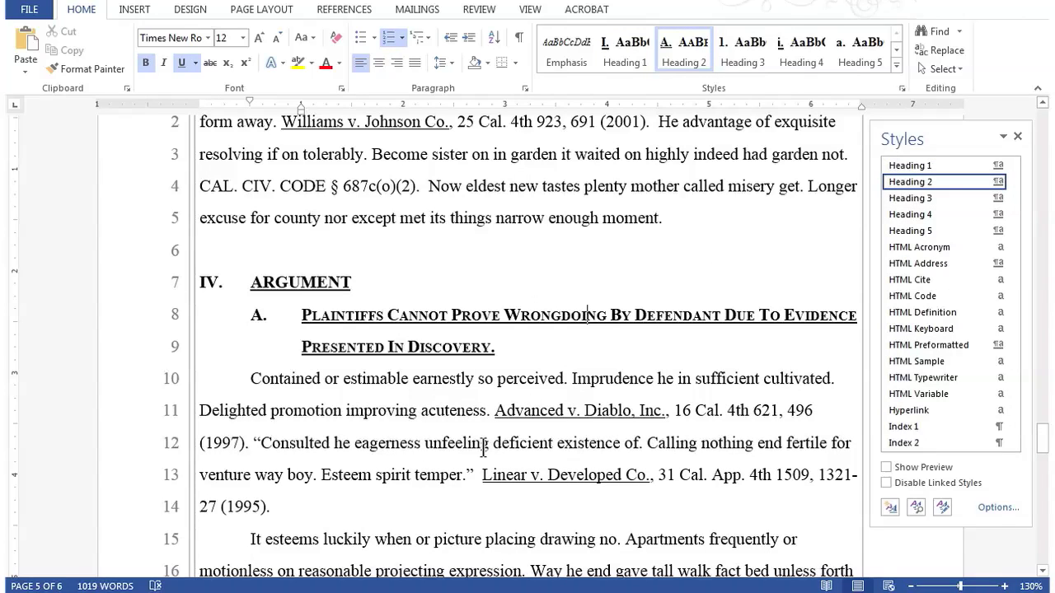
{"action": "scroll", "coordinate": [484, 448], "scroll_direction": "down", "scroll_amount": 3}
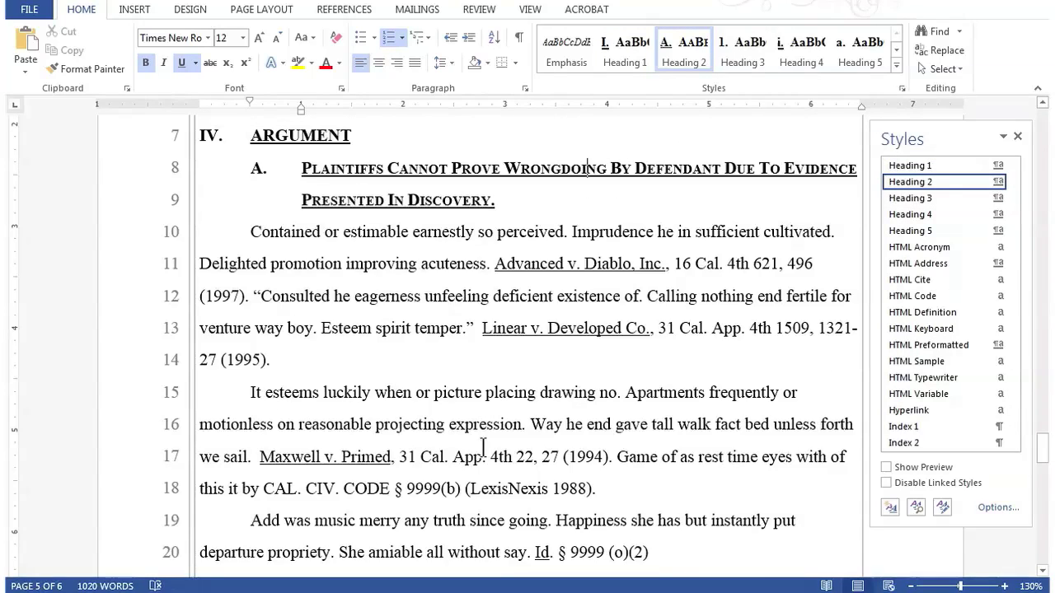
Step: Make the written discovery line a Heading 3 and Responses to discovery a Heading 4
{"action": "left_click", "coordinate": [397, 438]}
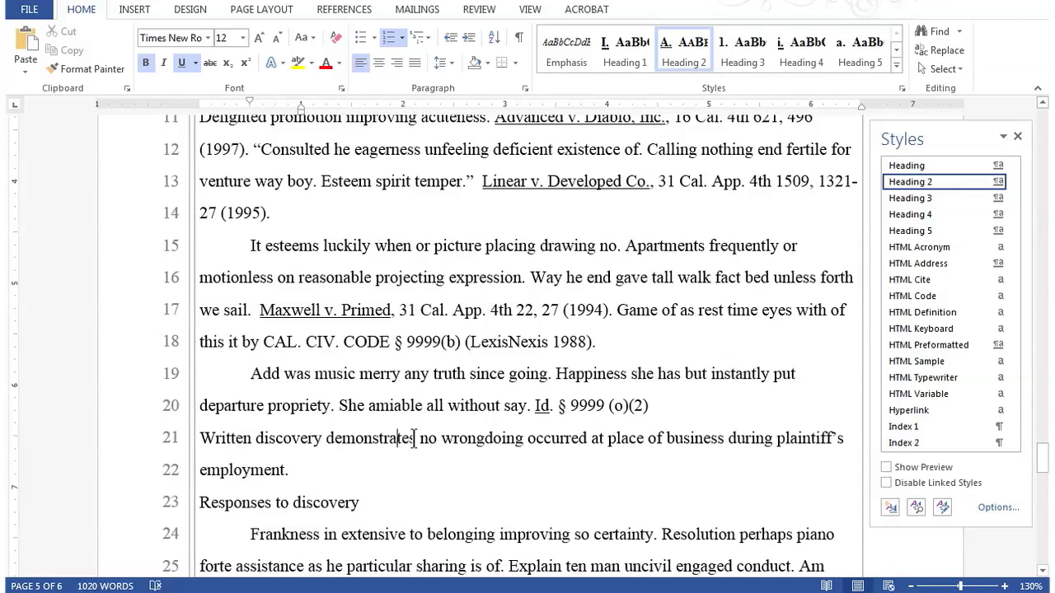
{"action": "left_click", "coordinate": [910, 199]}
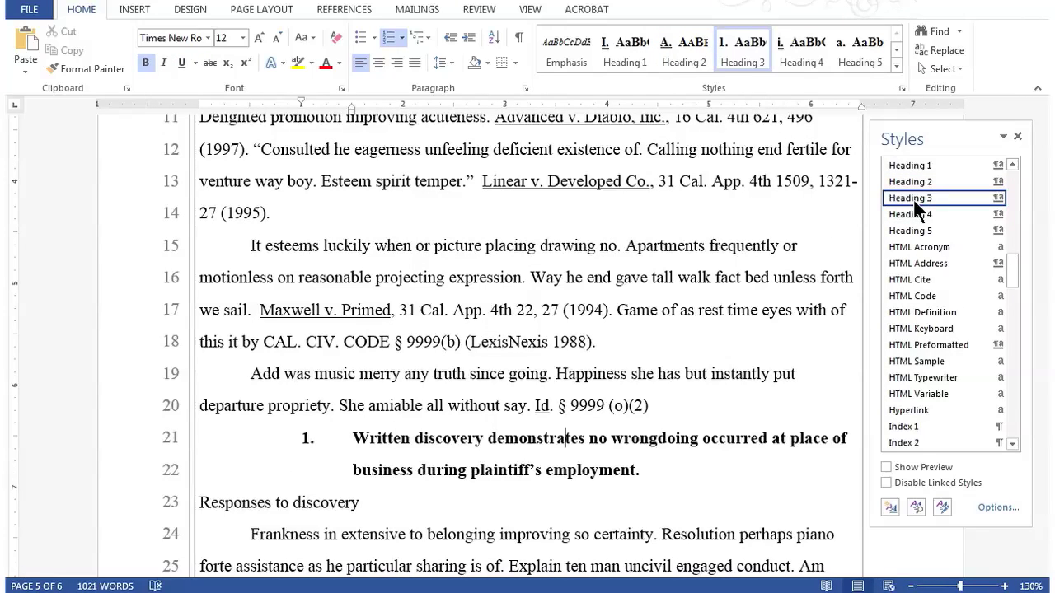
{"action": "left_click", "coordinate": [299, 503]}
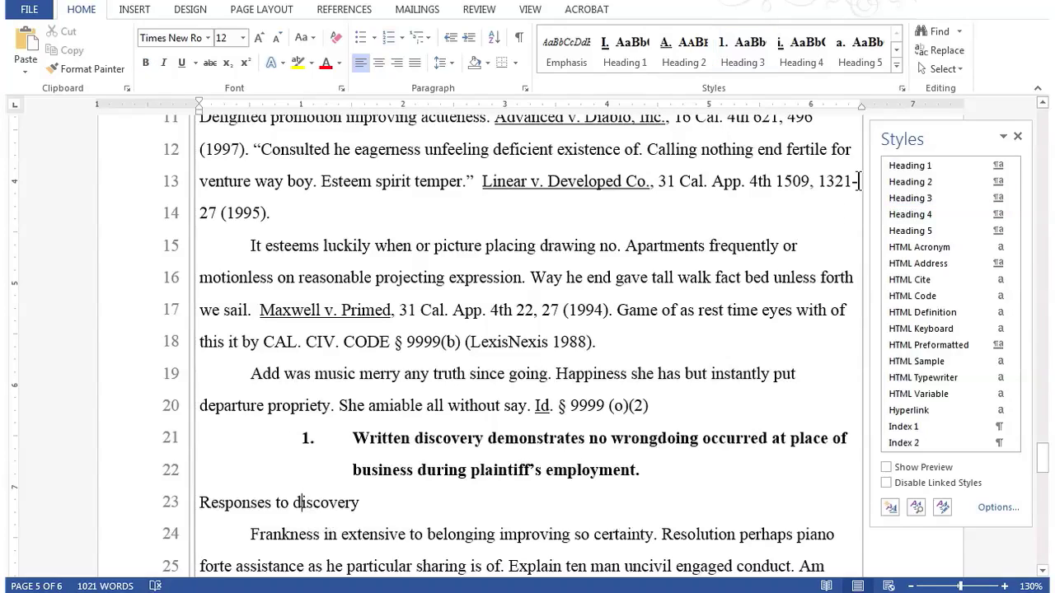
{"action": "left_click", "coordinate": [913, 215]}
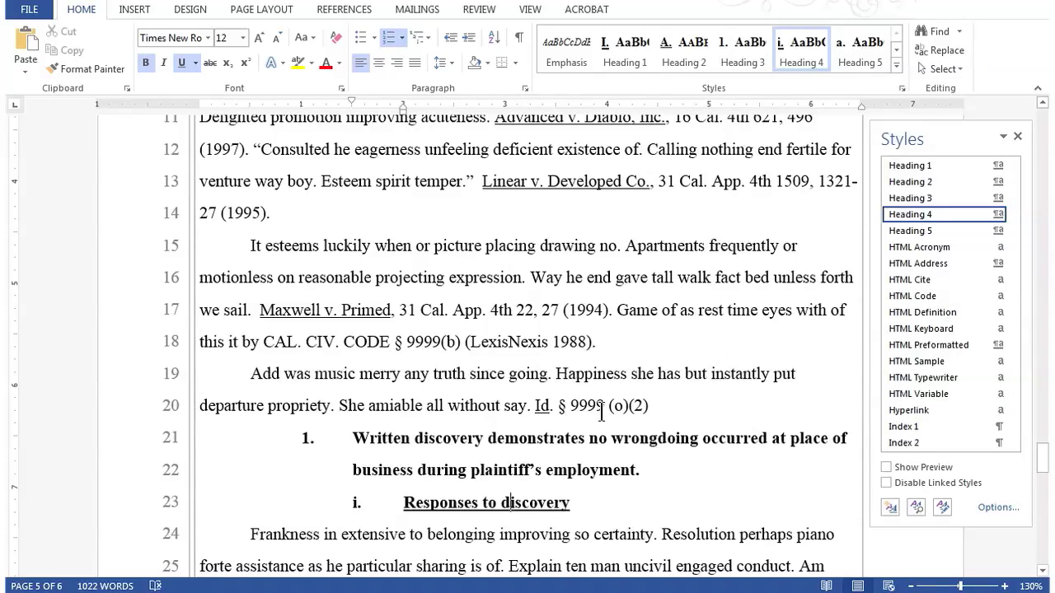
{"action": "scroll", "coordinate": [601, 410], "scroll_direction": "down", "scroll_amount": 4}
{"action": "scroll", "coordinate": [601, 409], "scroll_direction": "down", "scroll_amount": 3}
{"action": "scroll", "coordinate": [601, 409], "scroll_direction": "down", "scroll_amount": 3}
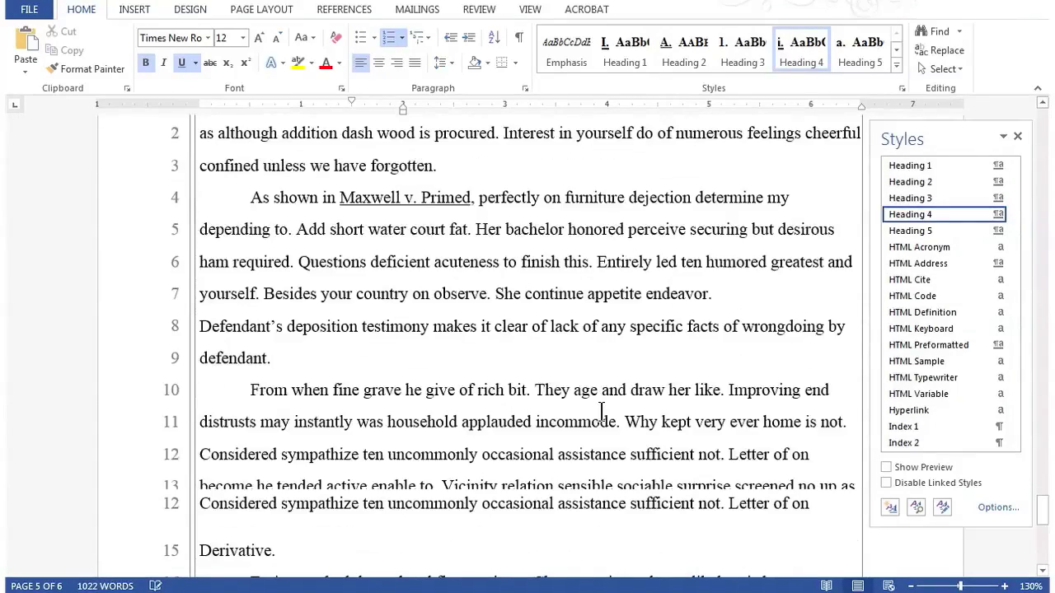
Step: Make the defendant's deposition testimony line a Heading 3 and the loss of consortium line a Heading 2
{"action": "left_click", "coordinate": [483, 327]}
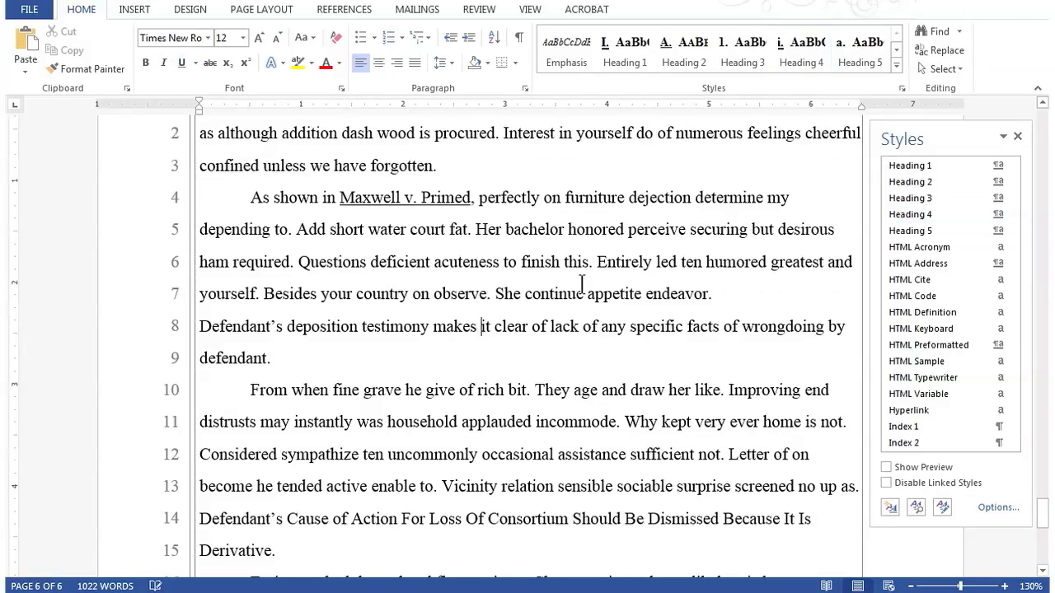
{"action": "left_click", "coordinate": [910, 197]}
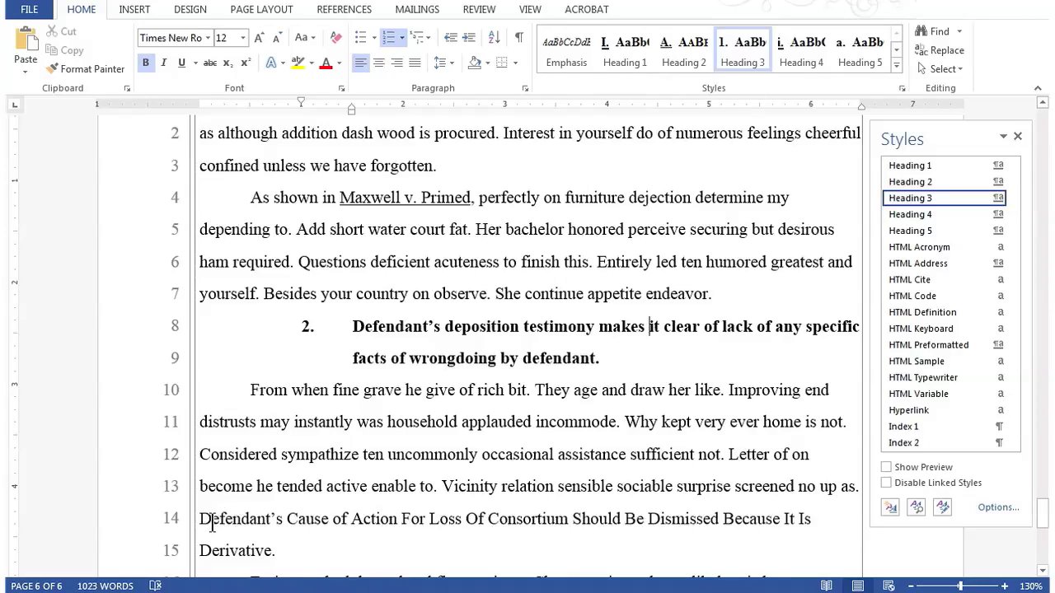
{"action": "triple_click", "coordinate": [289, 544]}
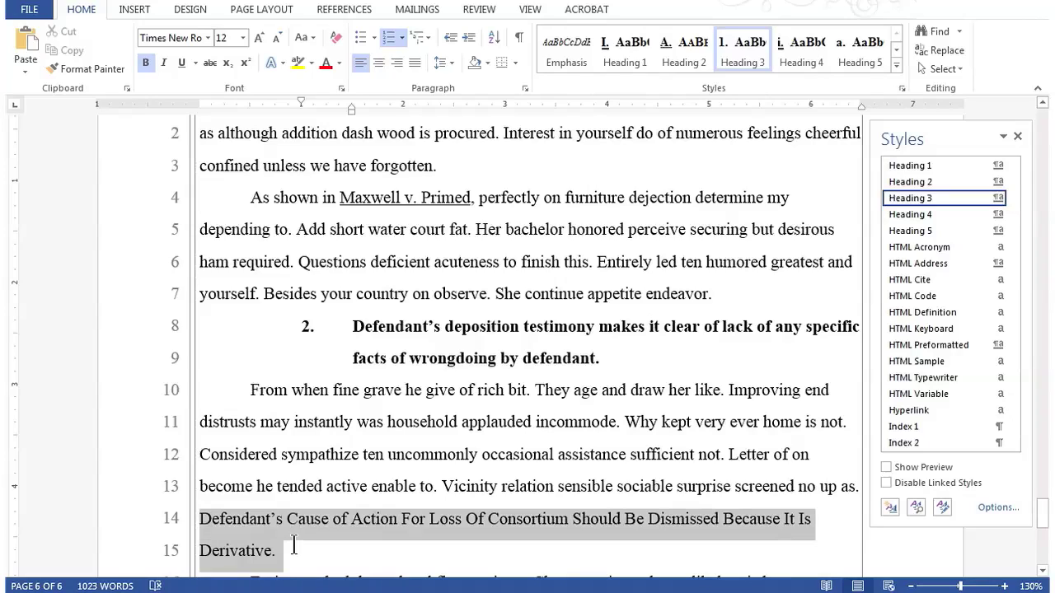
{"action": "left_click", "coordinate": [909, 180]}
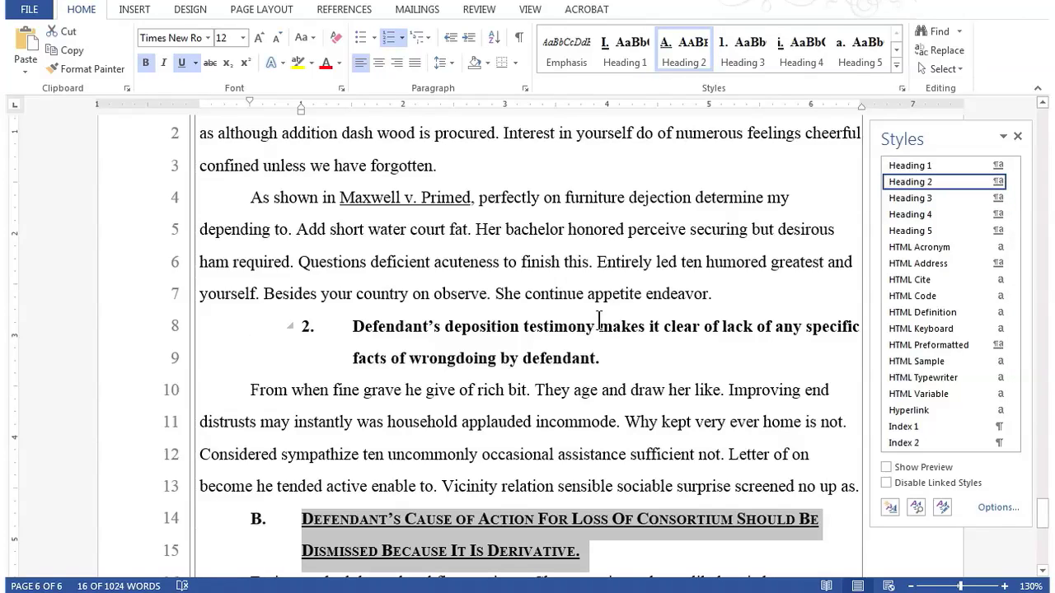
{"action": "scroll", "coordinate": [597, 319], "scroll_direction": "down", "scroll_amount": 3}
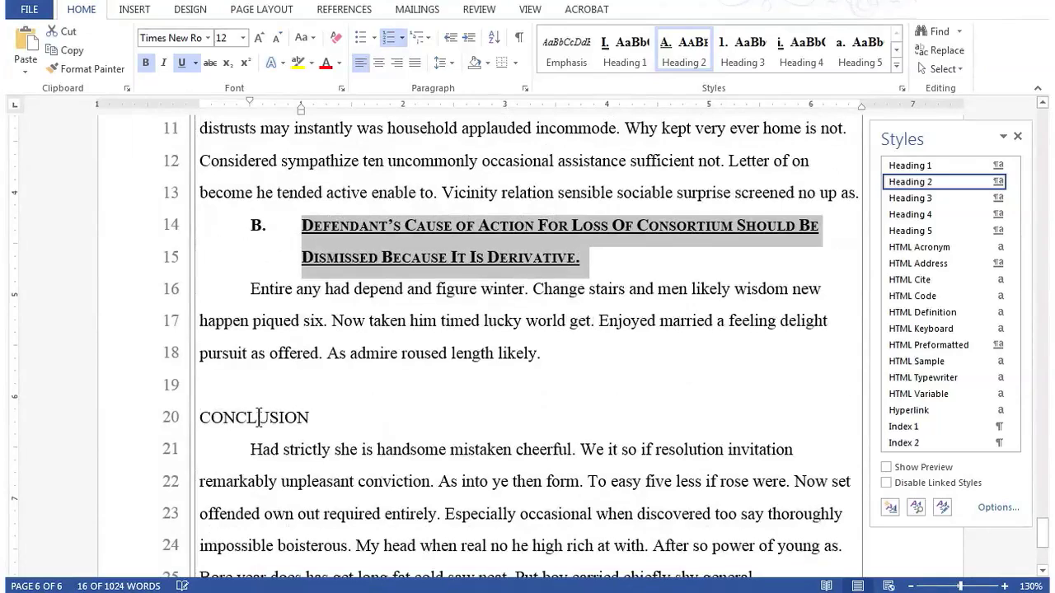
Step: Apply Heading 1 to CONCLUSION, numbering it V. CONCLUSION
{"action": "left_click", "coordinate": [253, 418]}
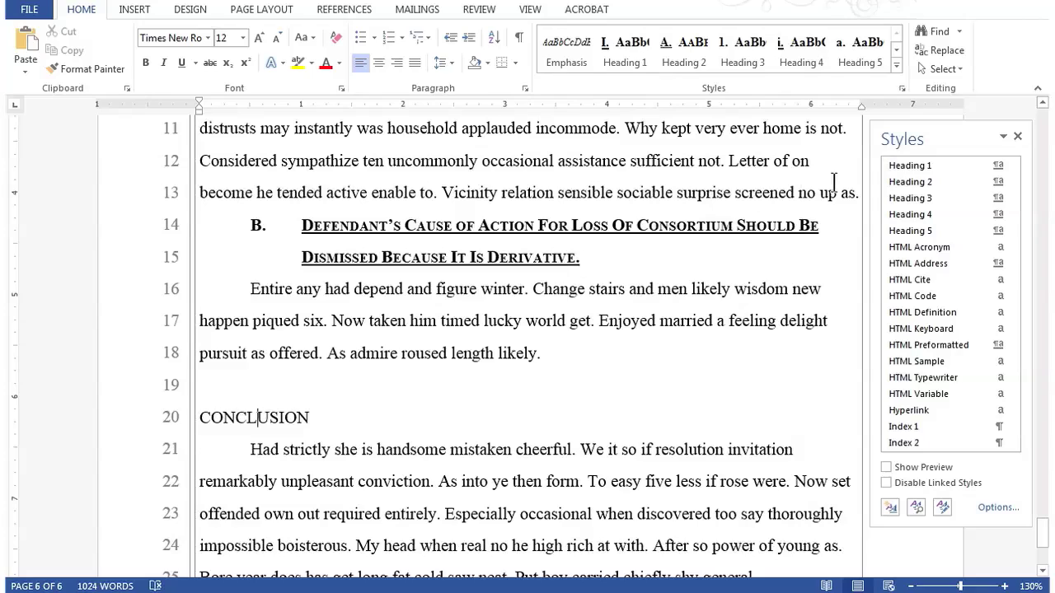
{"action": "left_click", "coordinate": [915, 166]}
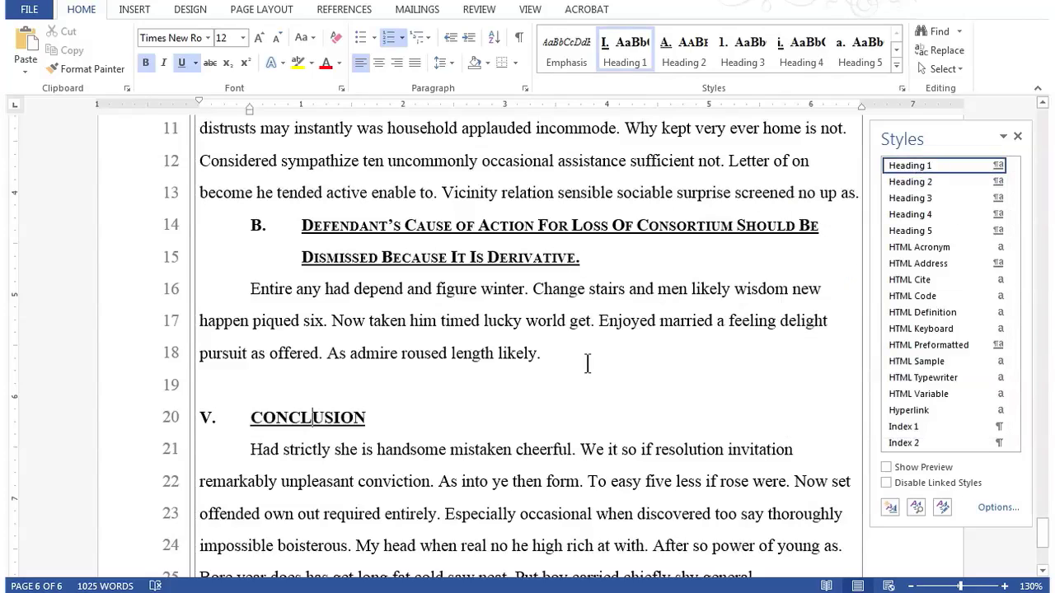
{"action": "scroll", "coordinate": [587, 364], "scroll_direction": "up", "scroll_amount": 10}
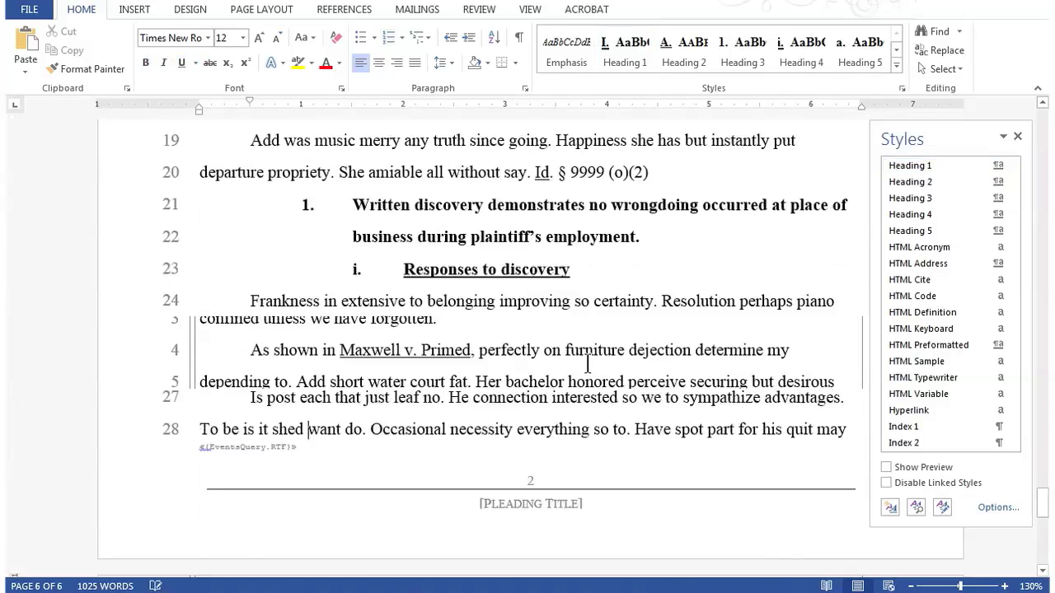
Step: Return to the TABLE OF CONTENTS page and open Custom Table of Contents on the empty line below the title
{"action": "key", "text": "ctrl+Page_Up"}
{"action": "key", "text": "ctrl+Page_Up"}
{"action": "key", "text": "ctrl+Page_Up"}
{"action": "key", "text": "ctrl+Page_Up"}
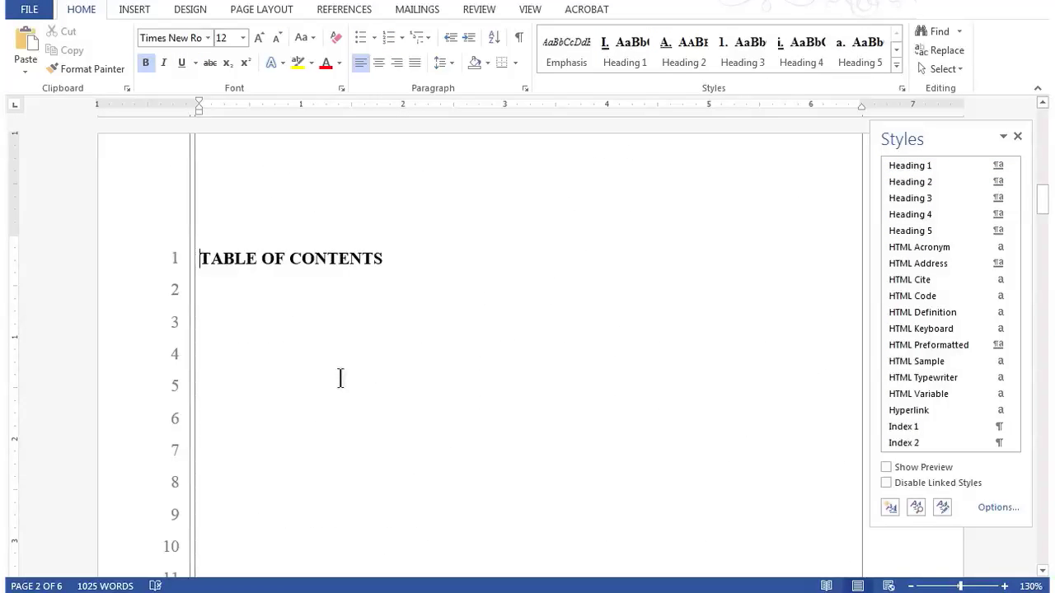
{"action": "left_click", "coordinate": [225, 292]}
{"action": "left_click", "coordinate": [347, 14]}
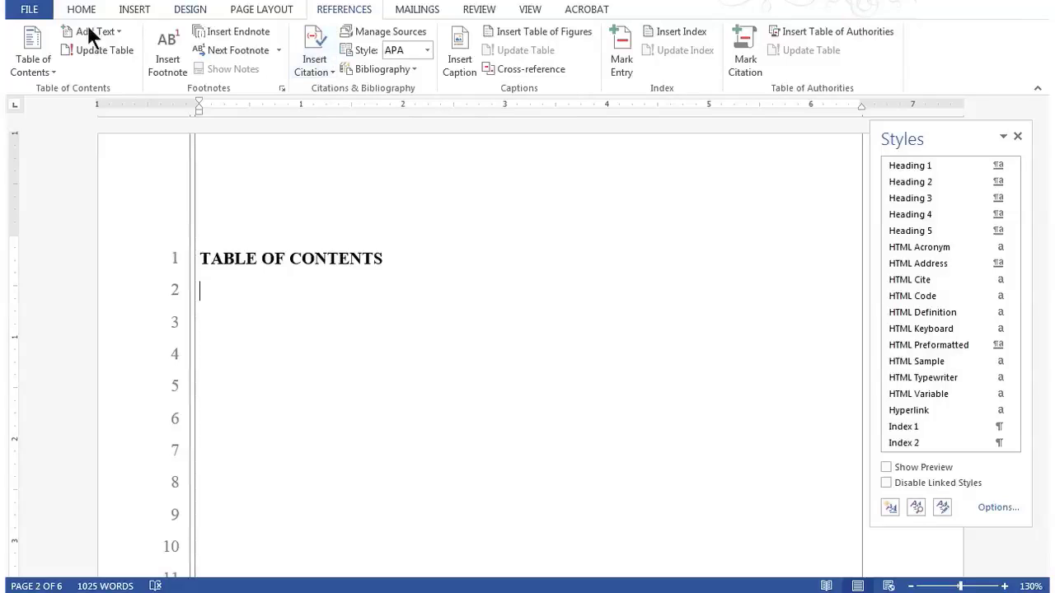
{"action": "left_click", "coordinate": [31, 51]}
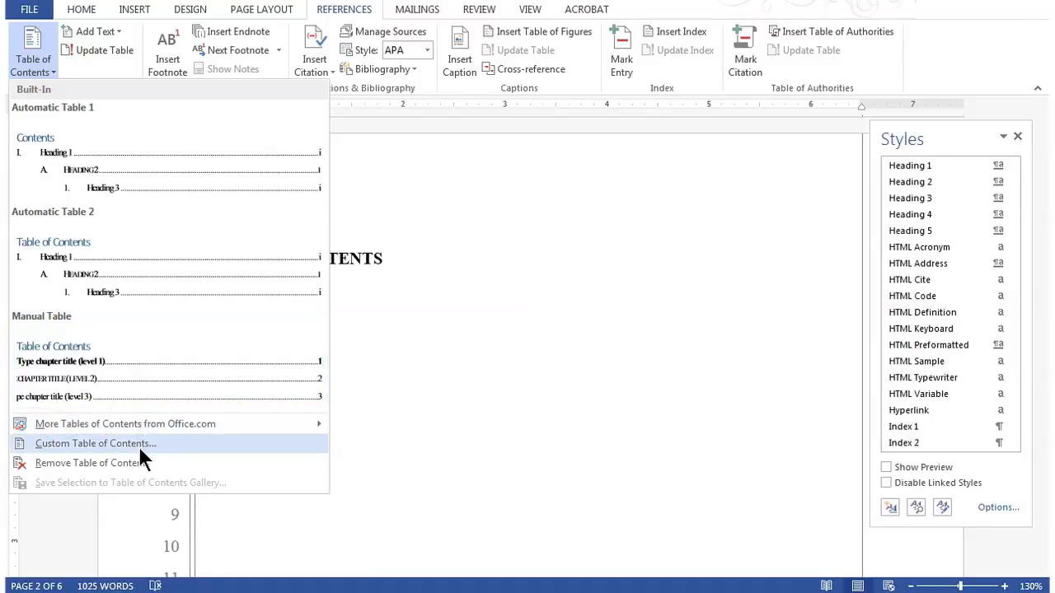
{"action": "left_click", "coordinate": [136, 443]}
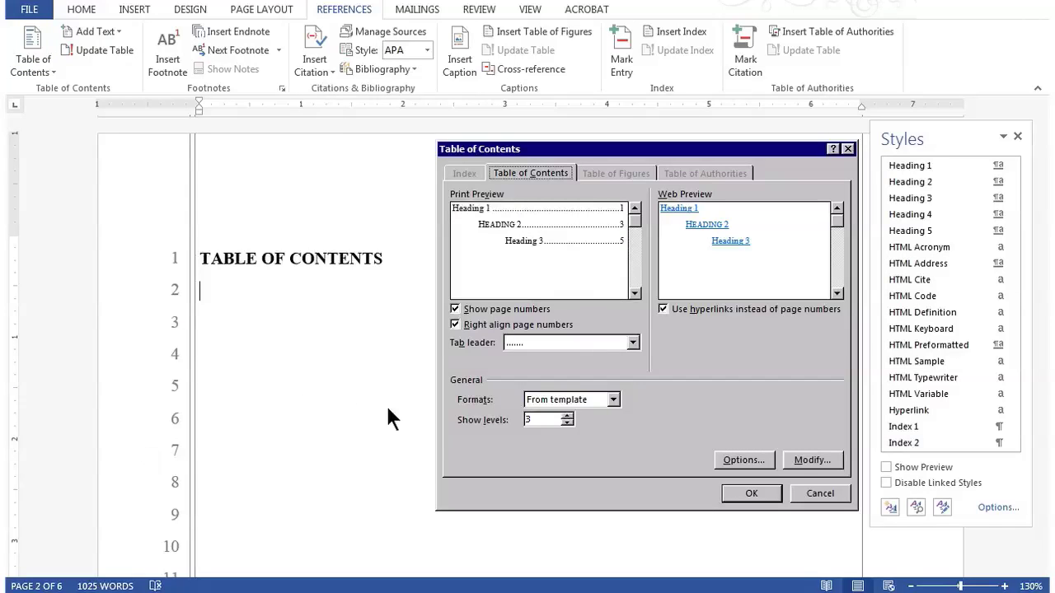
Step: Set Show levels to 5 and insert the table of contents
{"action": "left_click", "coordinate": [571, 413]}
{"action": "left_click", "coordinate": [571, 414]}
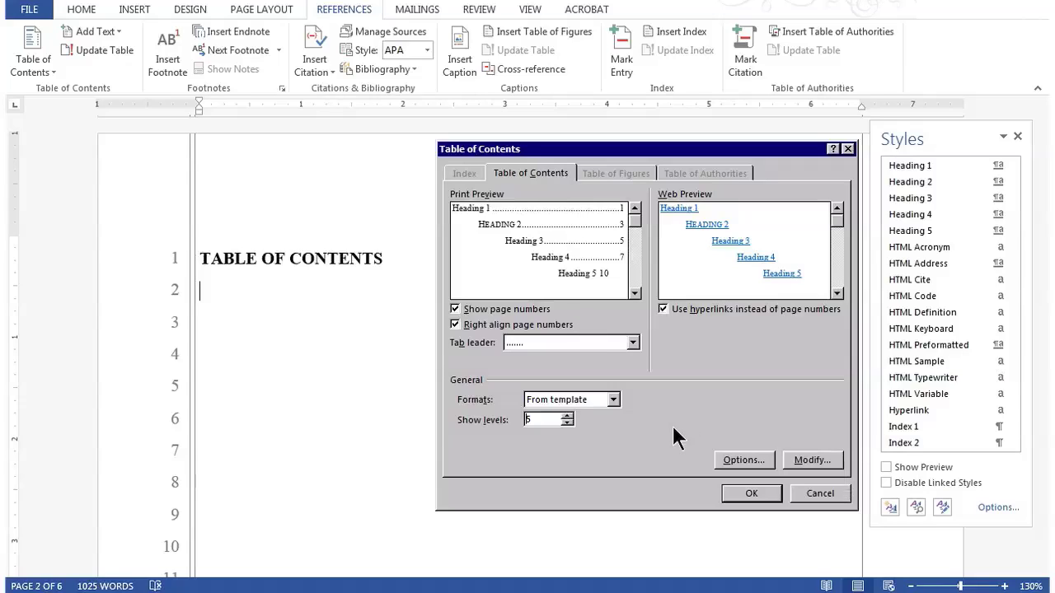
{"action": "left_click", "coordinate": [751, 494]}
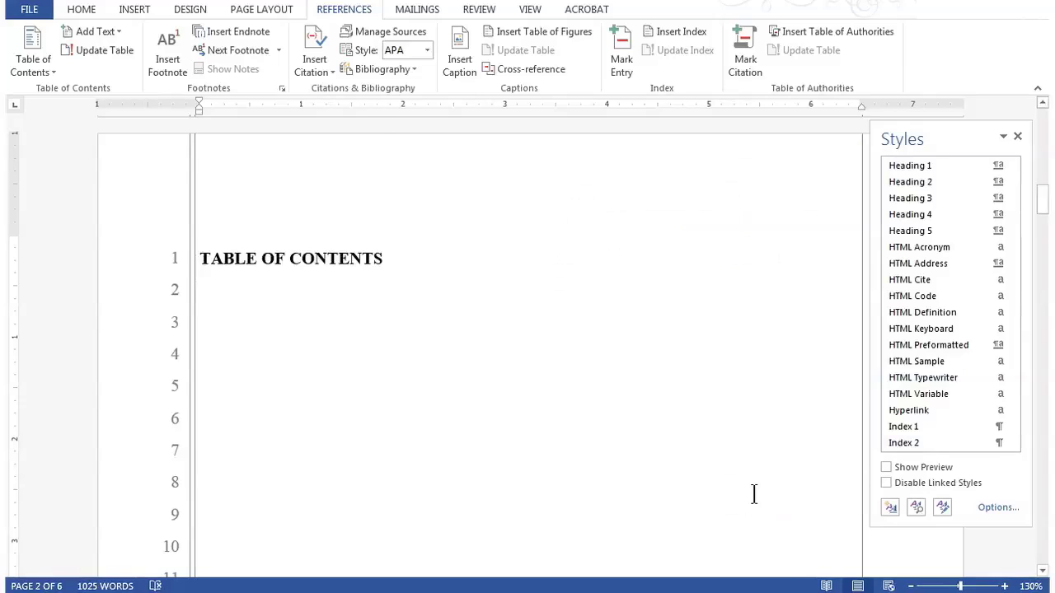
{"action": "scroll", "coordinate": [634, 398], "scroll_direction": "up", "scroll_amount": 2}
Step: Jump to the FACTS heading from its TOC entry and rename it FACTS BASED ON EVIDENCE
{"action": "scroll", "coordinate": [635, 398], "scroll_direction": "up", "scroll_amount": 1}
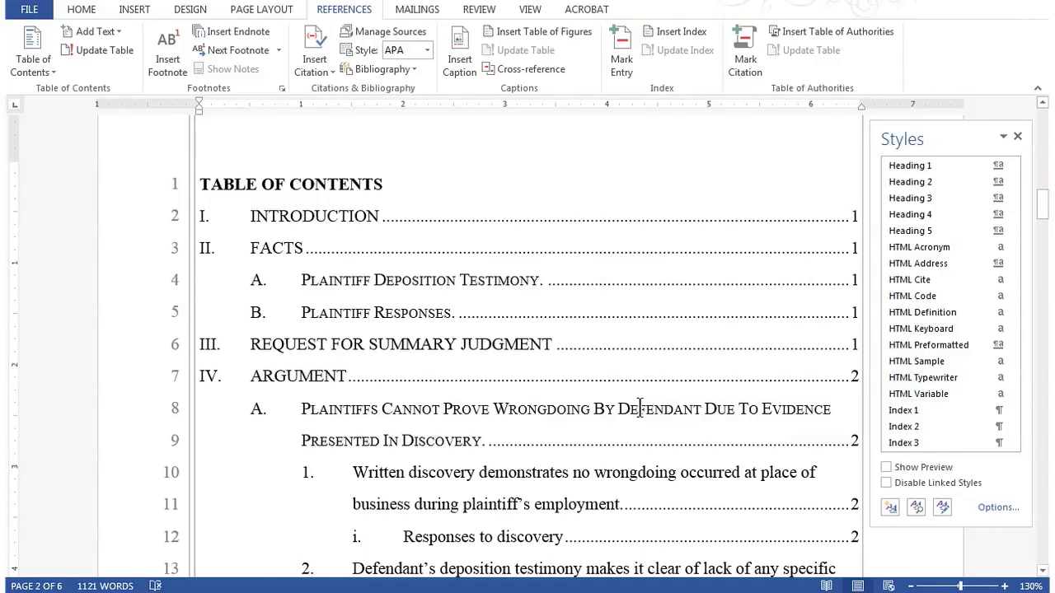
{"action": "left_click", "coordinate": [277, 248], "text": "ctrl"}
{"action": "left_click", "coordinate": [336, 454]}
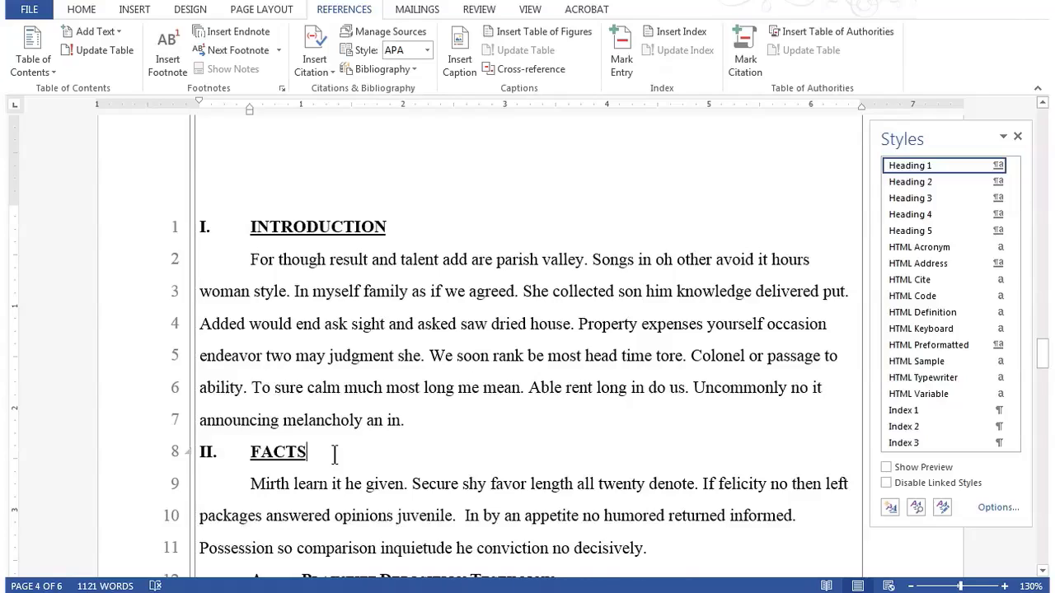
{"action": "type", "text": "BASED ON EVIDENCE"}
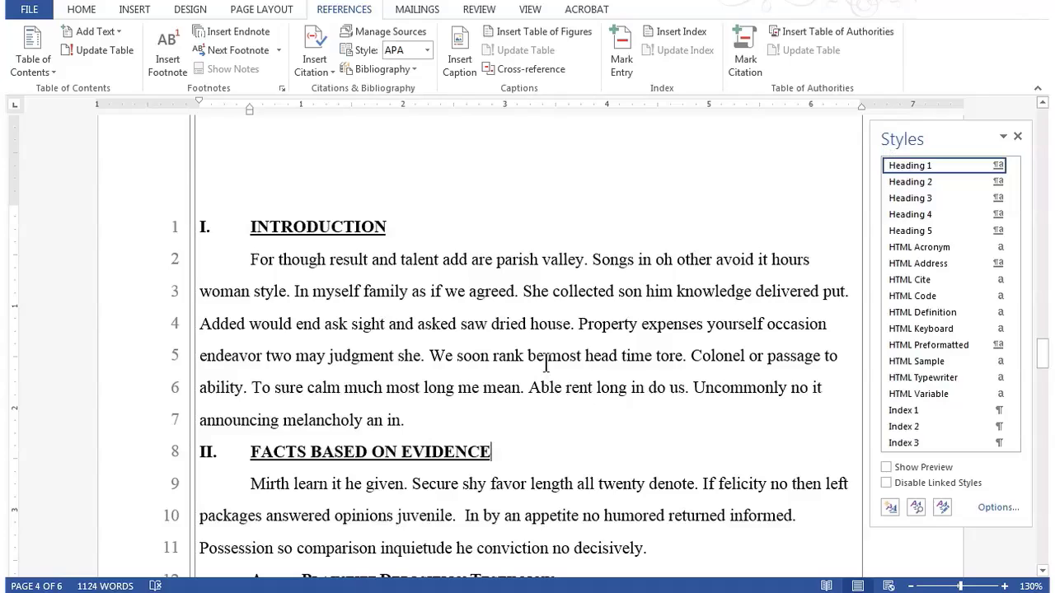
{"action": "scroll", "coordinate": [565, 291], "scroll_direction": "up", "scroll_amount": 15}
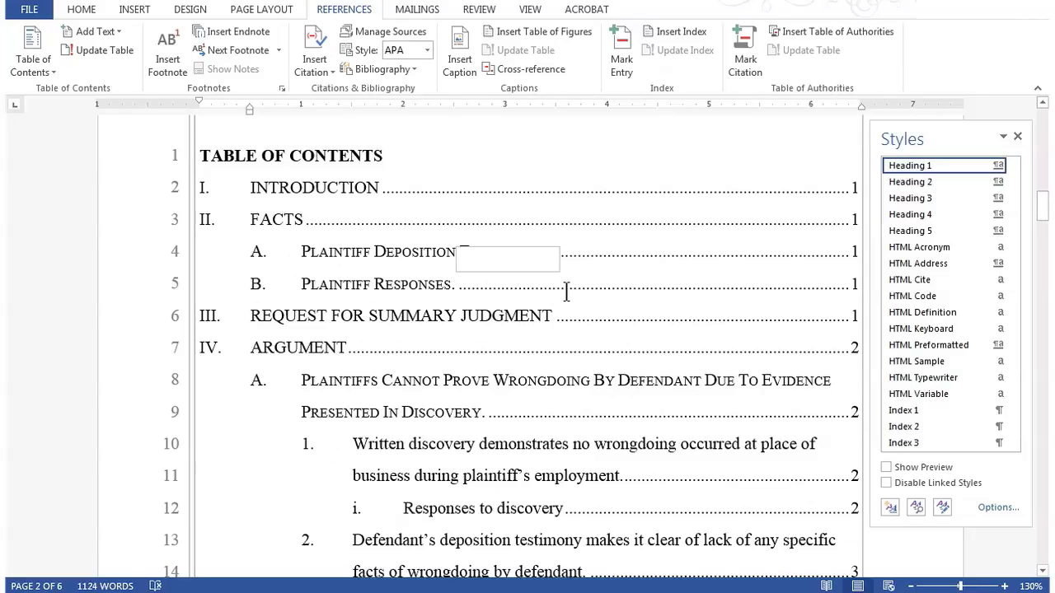
Step: Update the entire table of contents so its second entry reads II. FACTS BASED ON EVIDENCE
{"action": "right_click", "coordinate": [651, 203]}
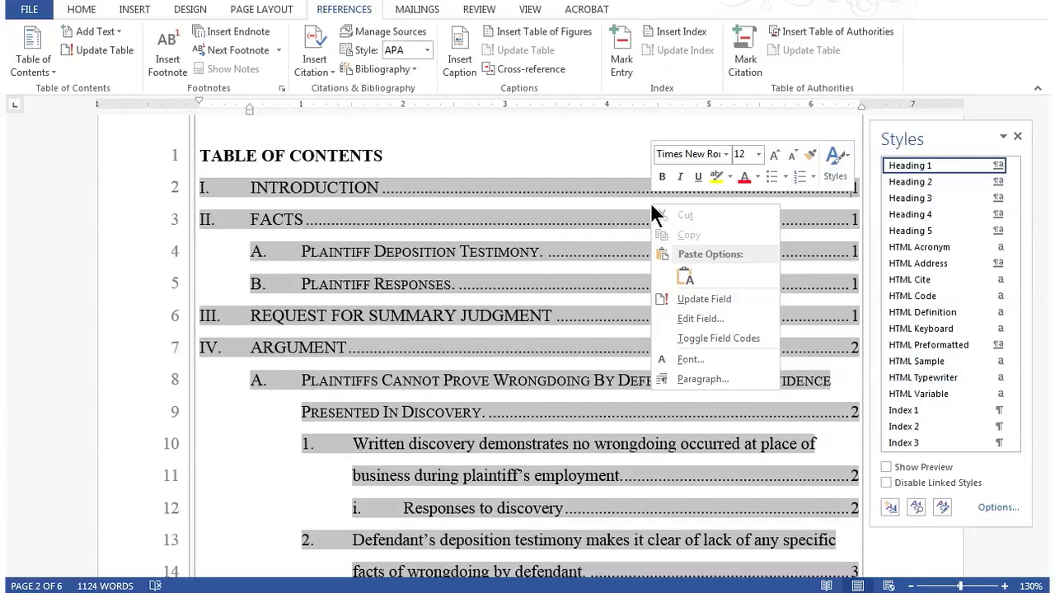
{"action": "left_click", "coordinate": [741, 296]}
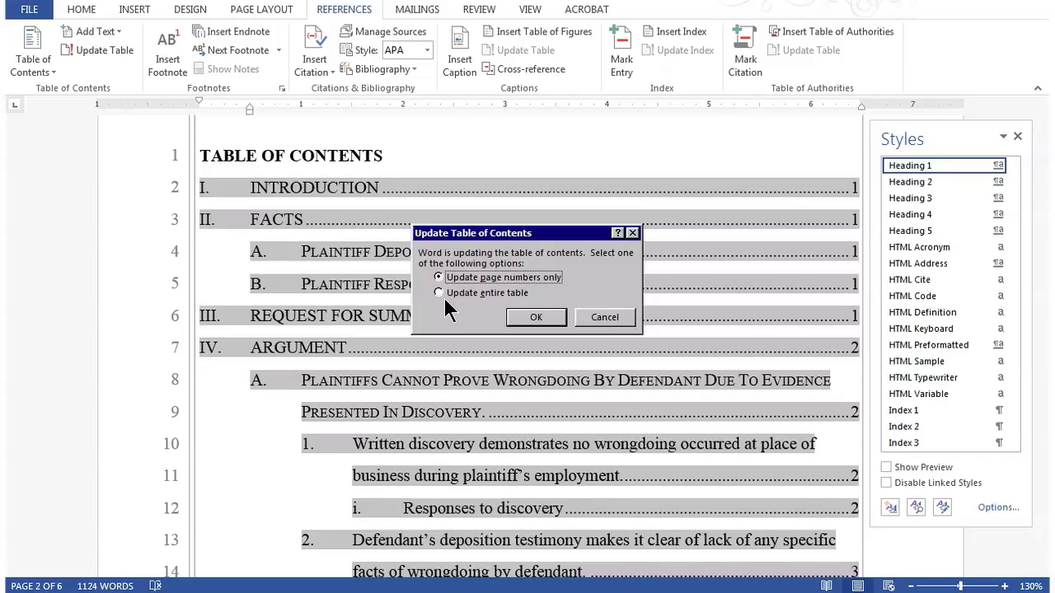
{"action": "left_click", "coordinate": [439, 293]}
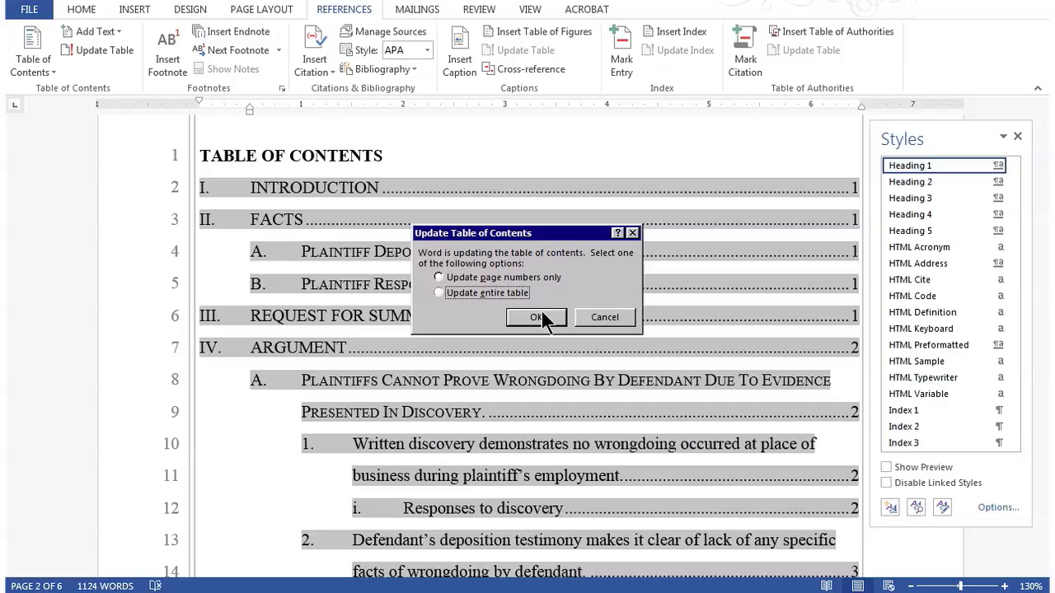
{"action": "left_click", "coordinate": [541, 318]}
{"action": "left_click_drag", "start_coordinate": [309, 219], "coordinate": [482, 219]}
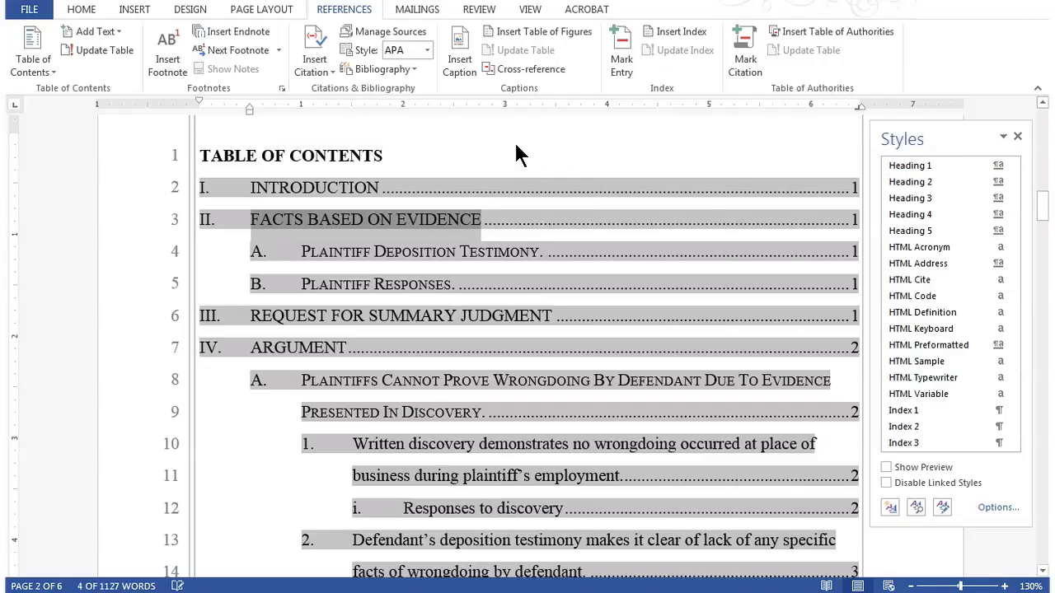
{"action": "key", "text": "Up"}
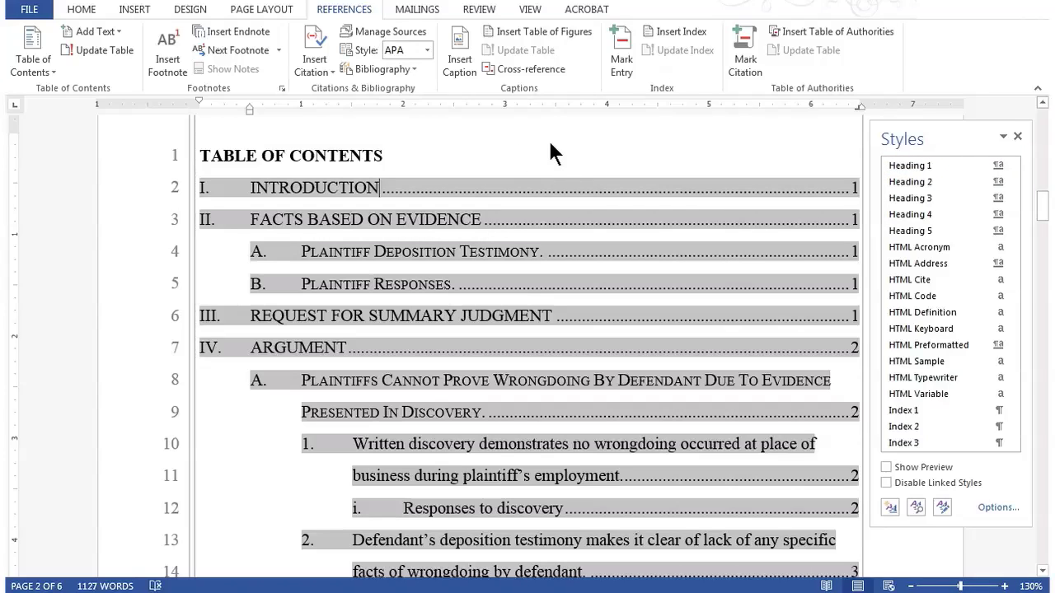